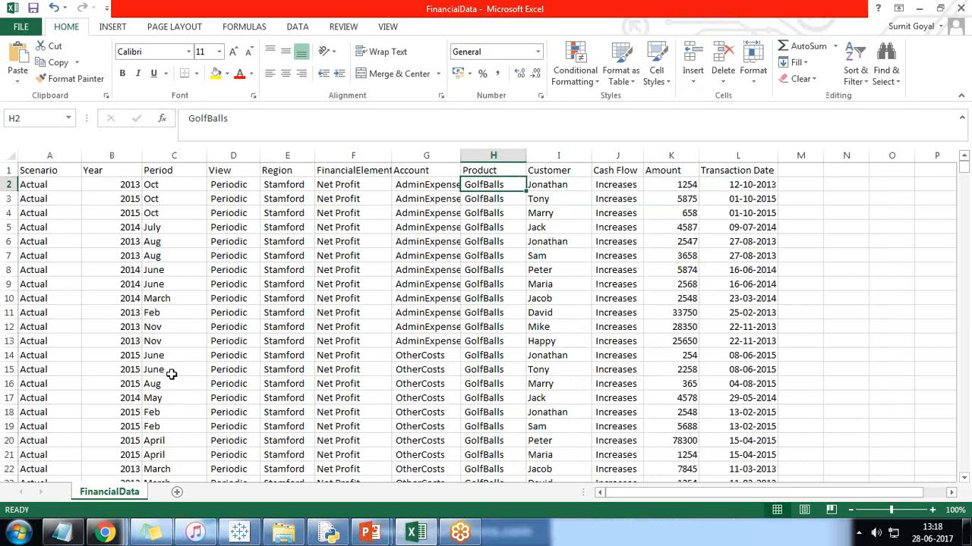
# Step: Widen the FinancialElements and Account columns of the FinancialData sheet so their contents show in full
pyautogui.scroll(-1, 169, 365)
pyautogui.scroll(1, 169, 365)
pyautogui.moveTo(391, 155); pyautogui.dragTo(418, 155)
pyautogui.scroll(-13, 347, 334)
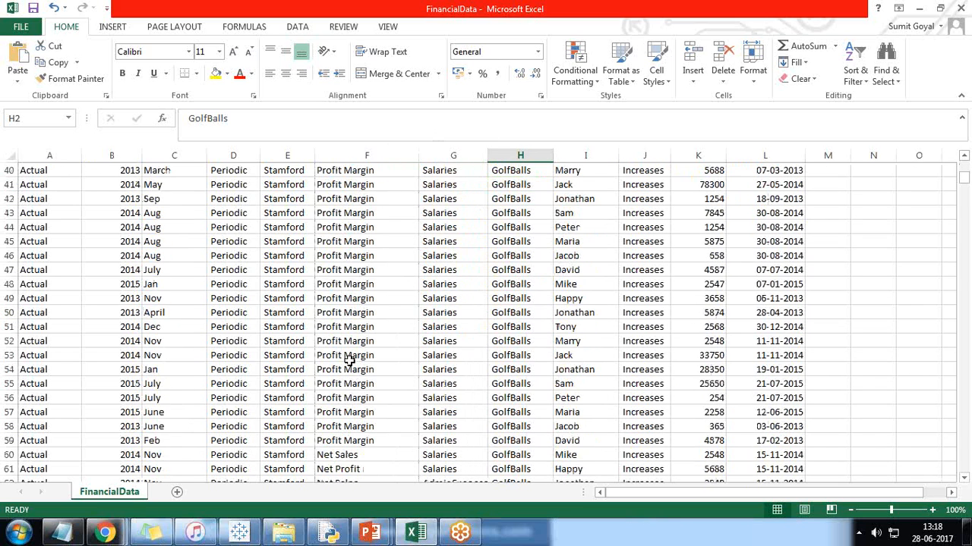
pyautogui.scroll(5, 349, 362)
pyautogui.scroll(8, 347, 359)
pyautogui.moveTo(484, 163); pyautogui.dragTo(511, 162)
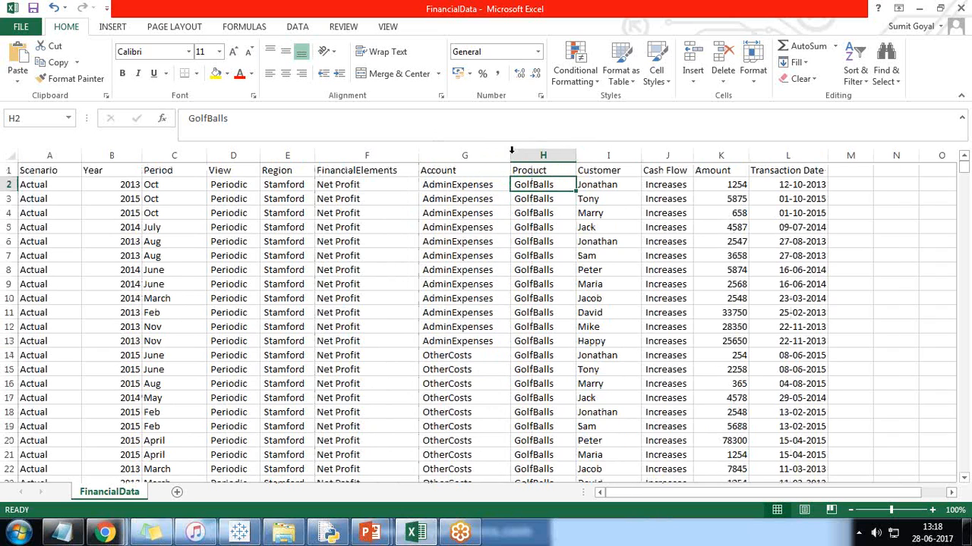
# Step: Examine the FinancialData rows, including their accounts, products, customers, amounts and transaction dates
pyautogui.click(947, 31)
pyautogui.click(531, 341)
pyautogui.scroll(-20, 532, 343)
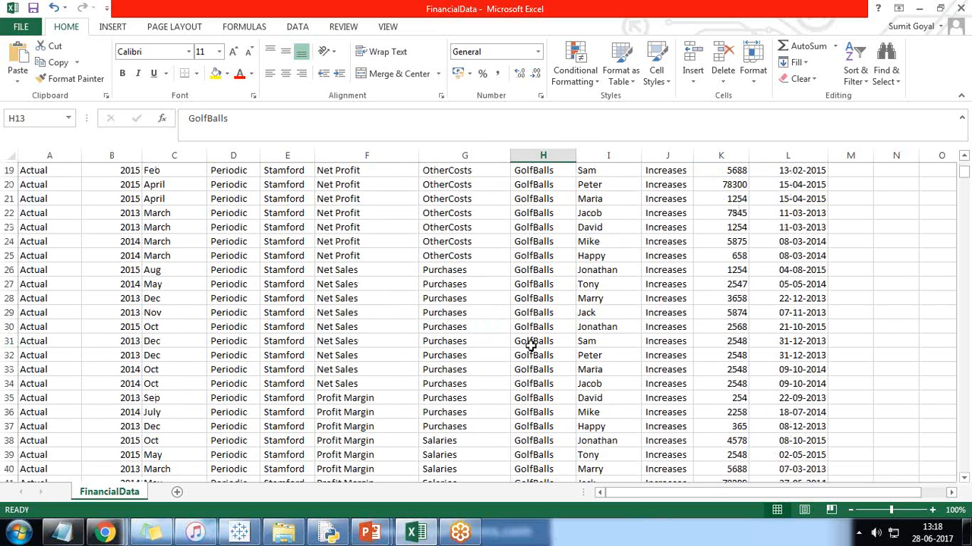
pyautogui.scroll(-13, 530, 344)
pyautogui.scroll(20, 530, 343)
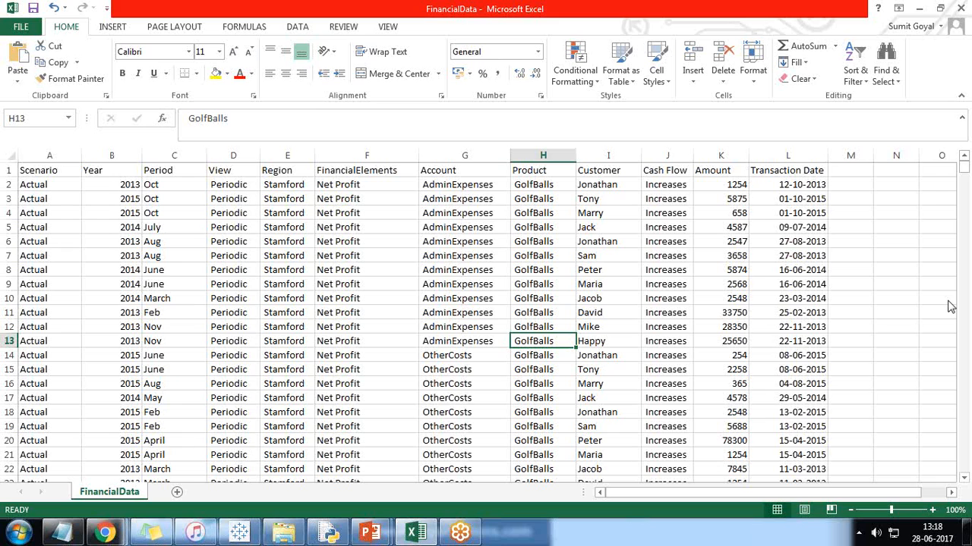
pyautogui.click(931, 191)
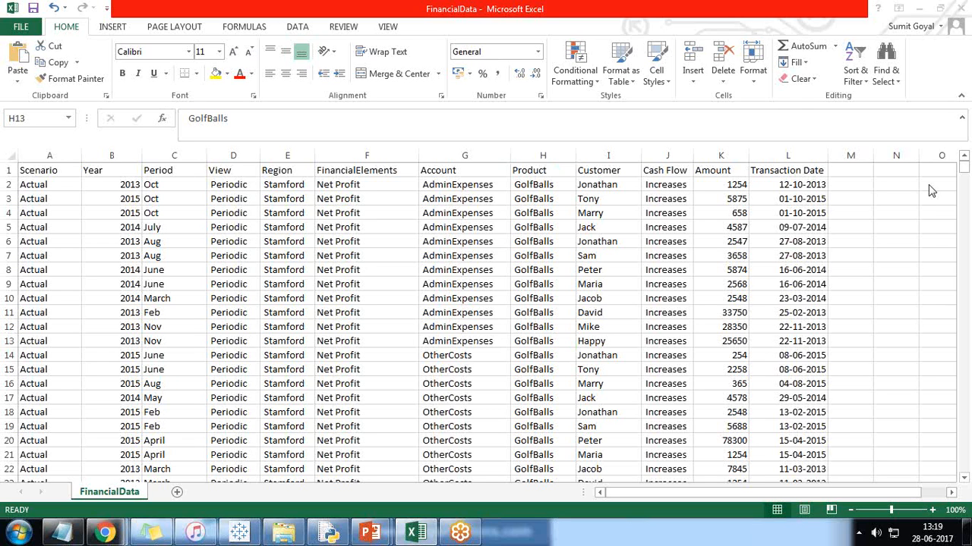
# Step: Switch to Einstein Analytics in Chrome and open the Financial Data dataset as a new lens
pyautogui.moveTo(110, 536)
pyautogui.click(269, 472)
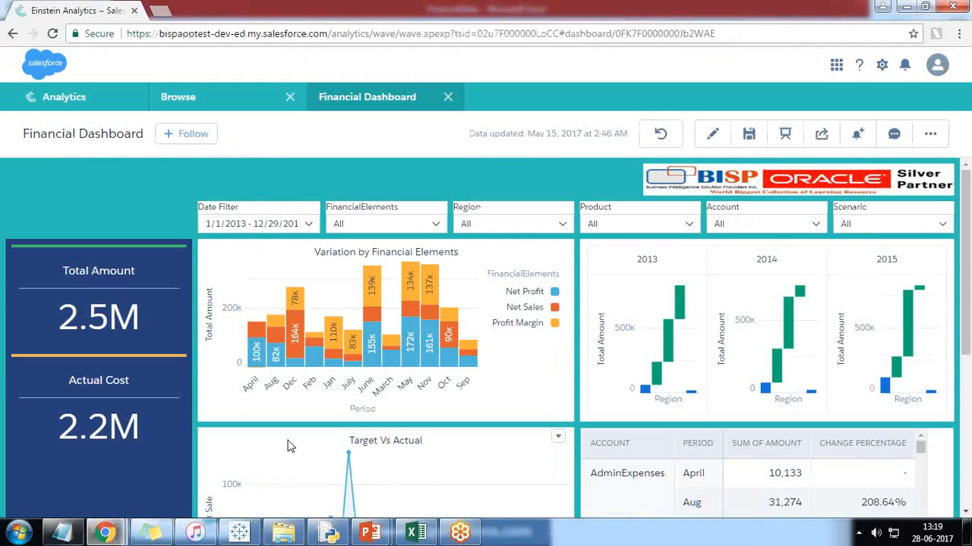
pyautogui.click(214, 97)
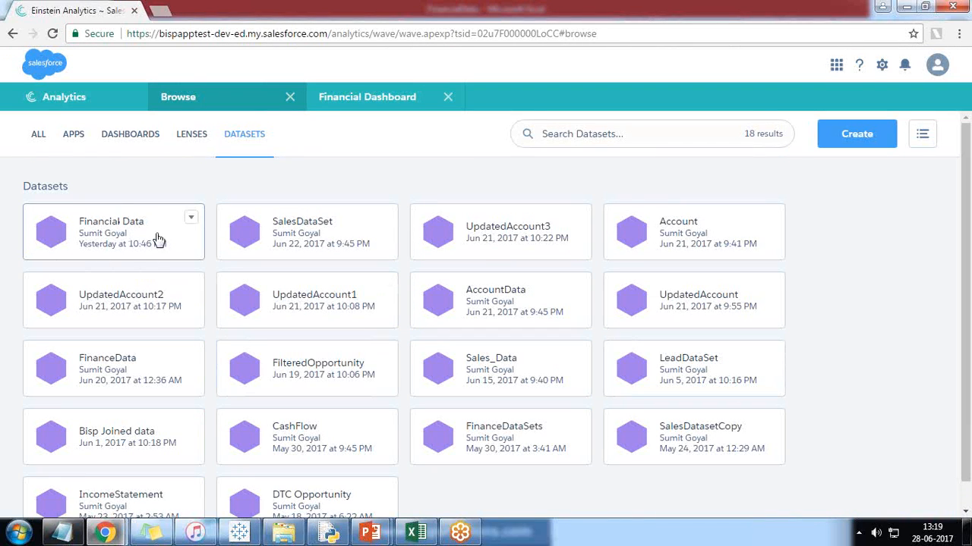
pyautogui.click(106, 231)
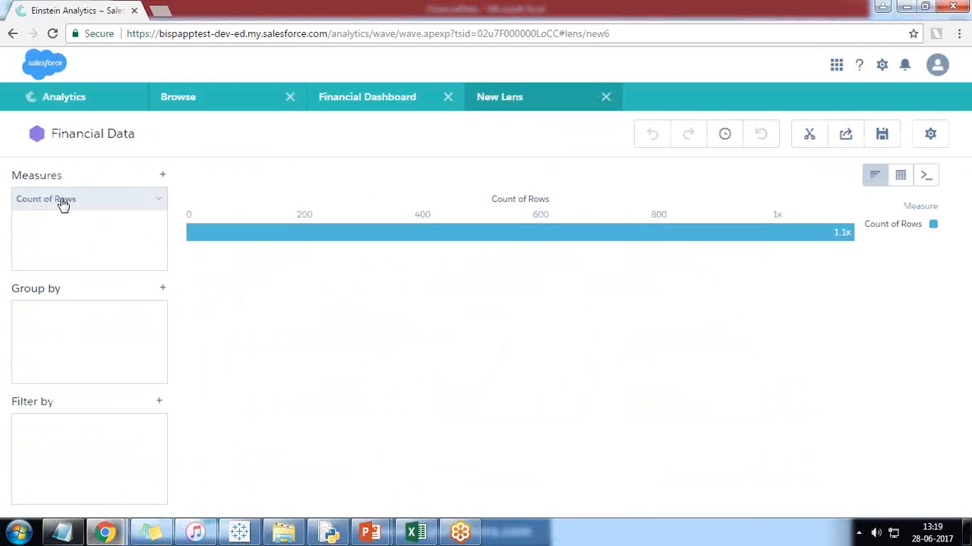
# Step: Set the lens measure to Sum of Amount and group it by FinancialElements
pyautogui.click(64, 202)
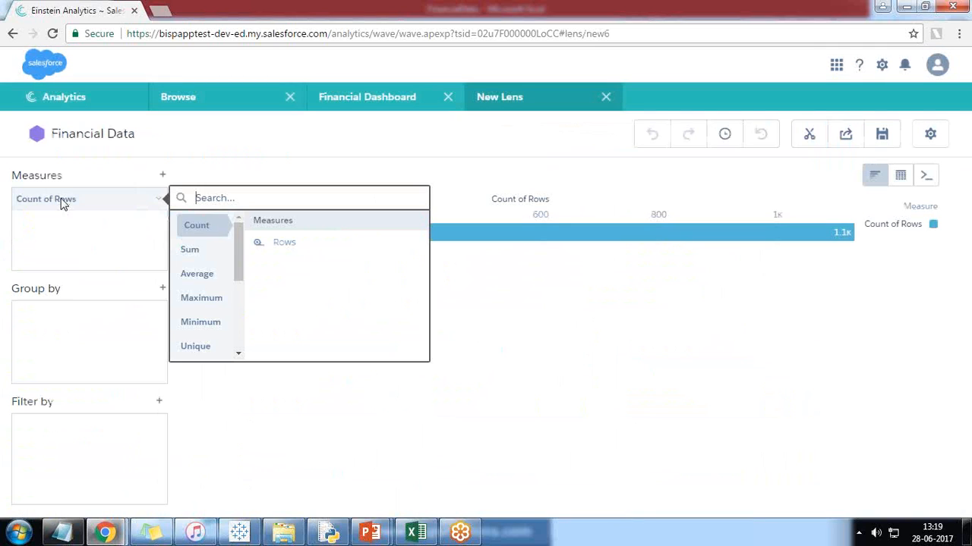
pyautogui.click(192, 253)
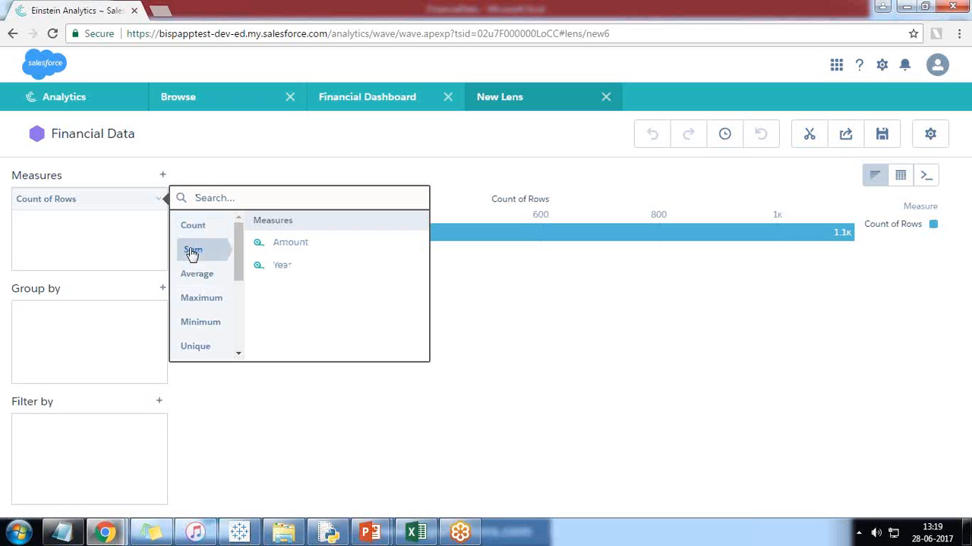
pyautogui.click(290, 243)
pyautogui.click(162, 289)
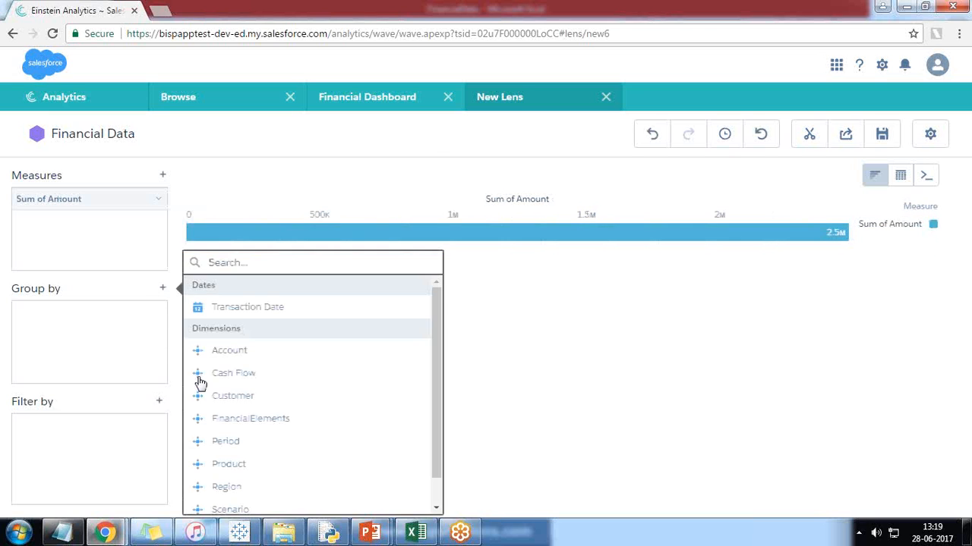
pyautogui.scroll(-1, 256, 395)
pyautogui.click(256, 401)
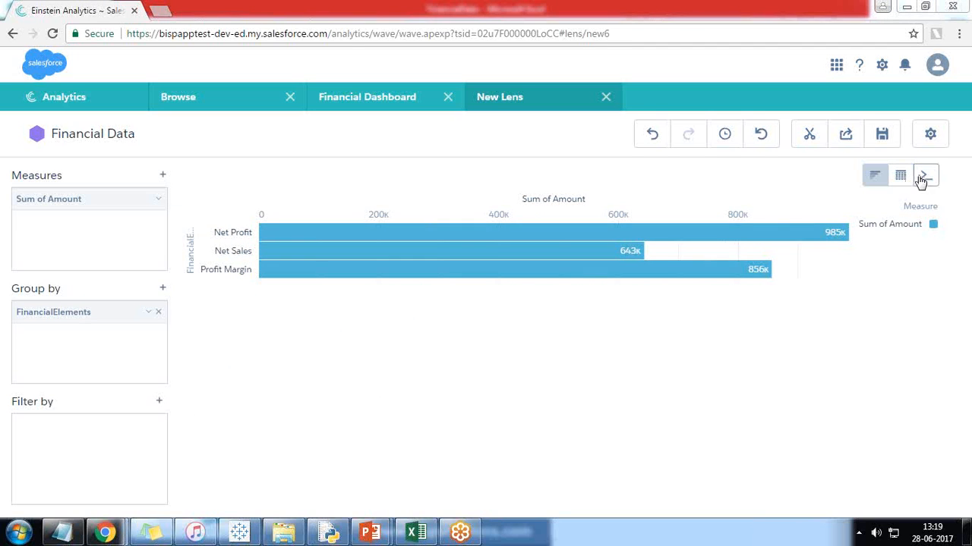
# Step: Examine the lens's available chart types, table types and underlying query, and return to the Bar chart
pyautogui.click(877, 178)
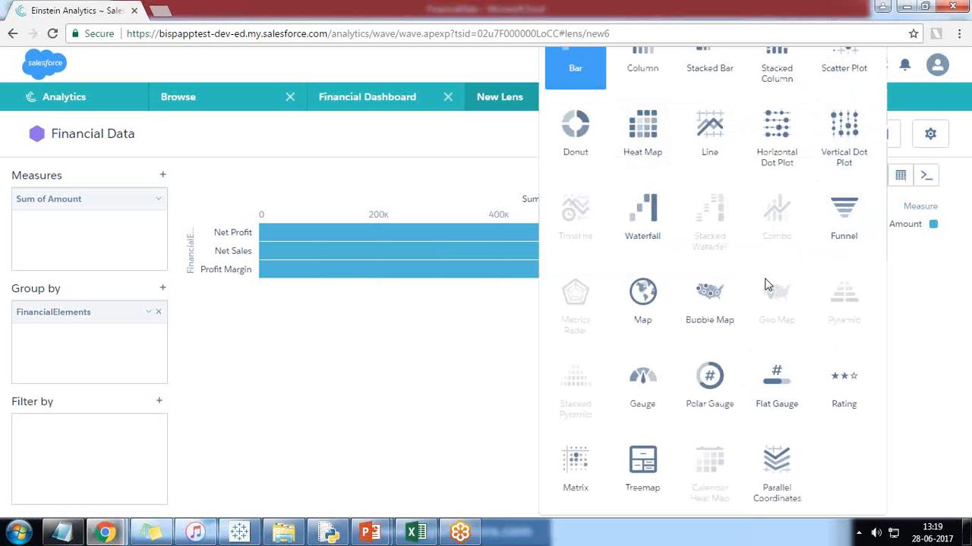
pyautogui.click(414, 170)
pyautogui.click(901, 179)
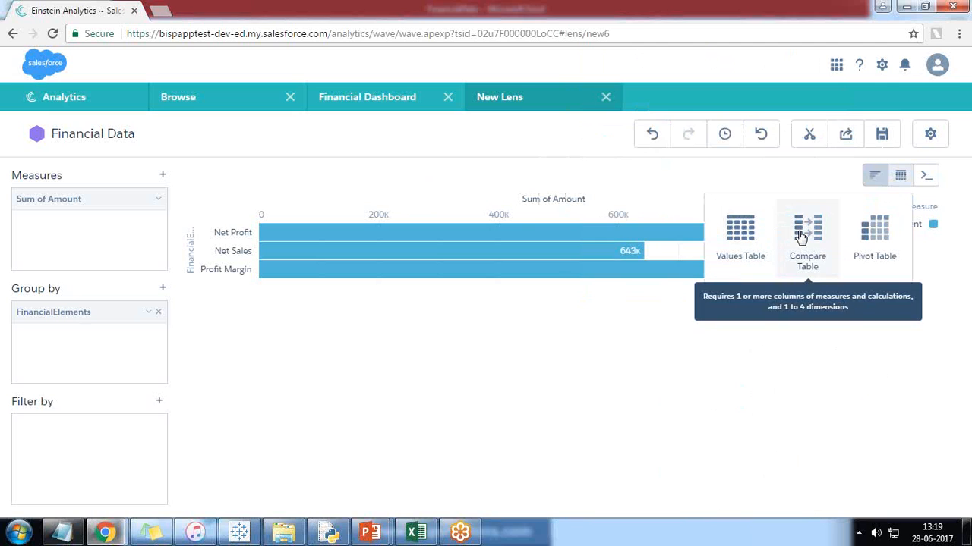
pyautogui.click(925, 176)
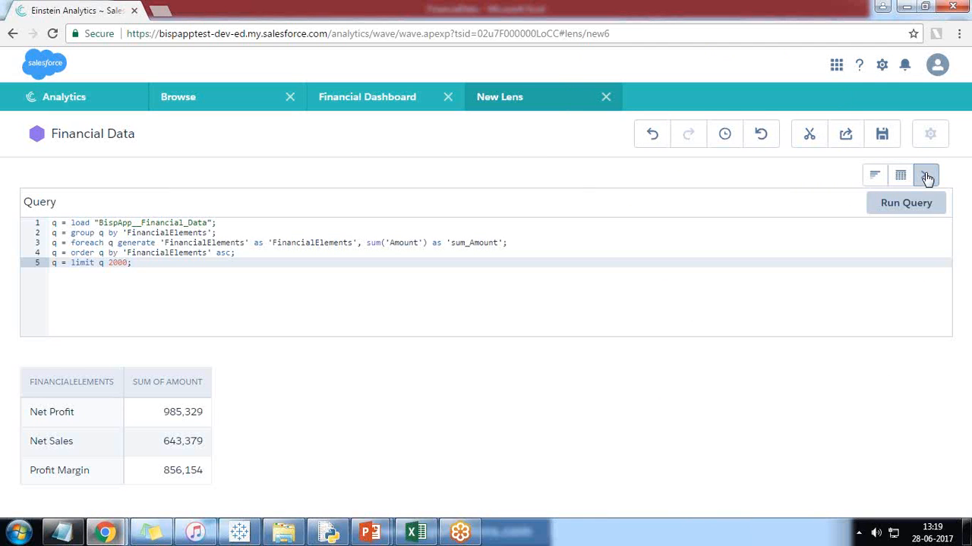
pyautogui.click(873, 177)
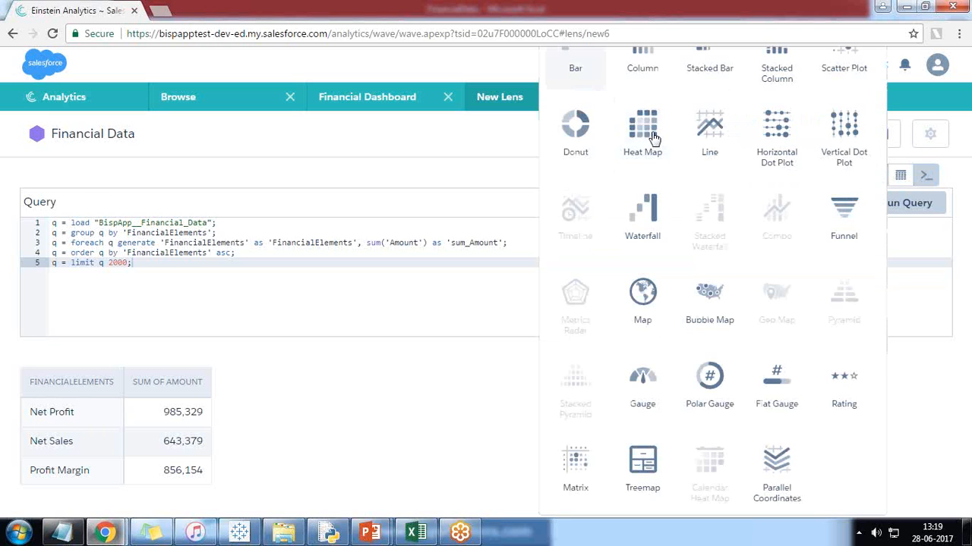
pyautogui.click(569, 62)
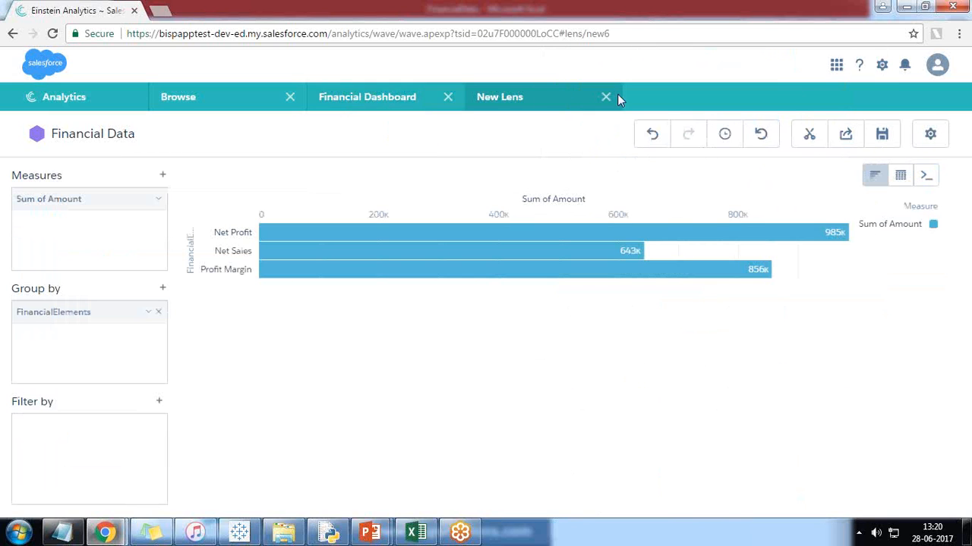
# Step: Return to the Financial Dashboard and examine its total figures, charts and account table
pyautogui.click(364, 102)
pyautogui.moveTo(427, 351)
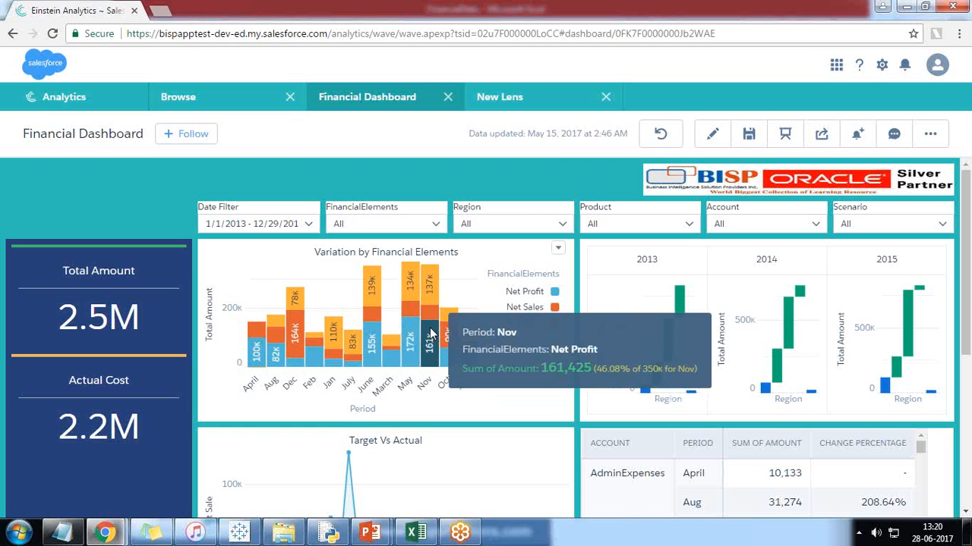
pyautogui.scroll(-2, 416, 334)
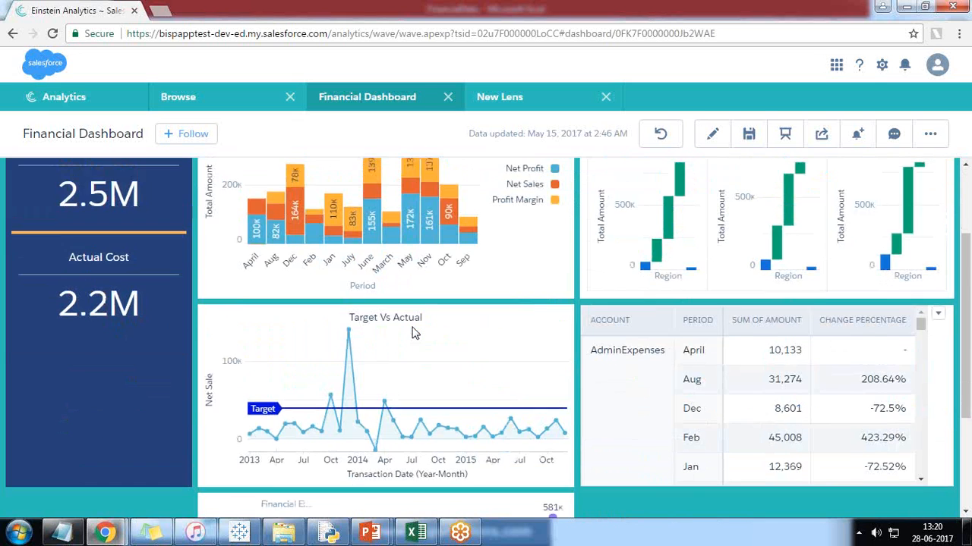
pyautogui.scroll(2, 414, 334)
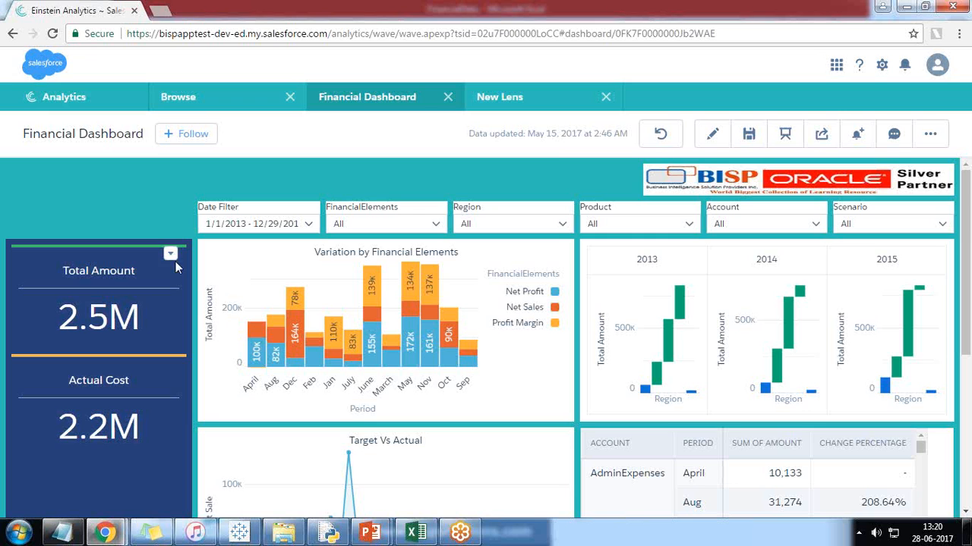
pyautogui.scroll(-1, 406, 372)
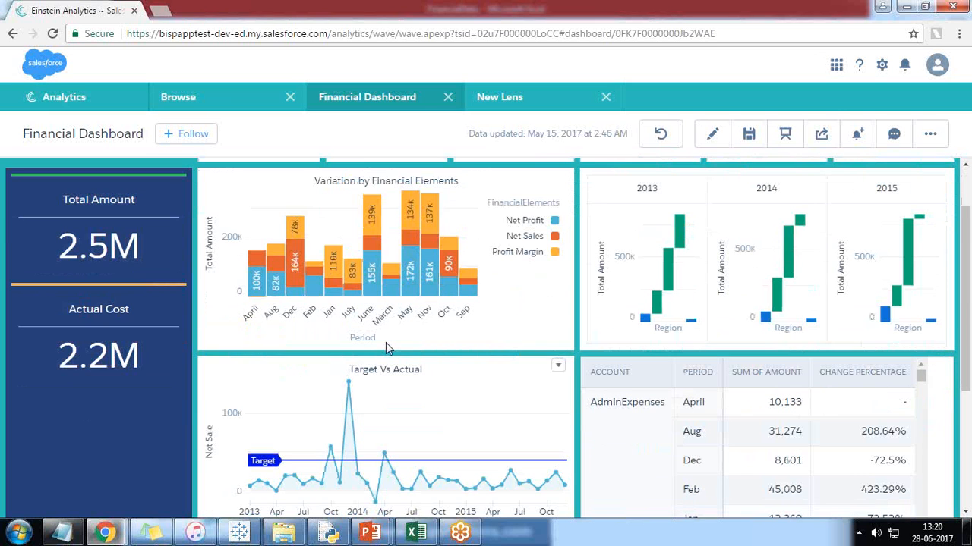
pyautogui.scroll(1, 114, 262)
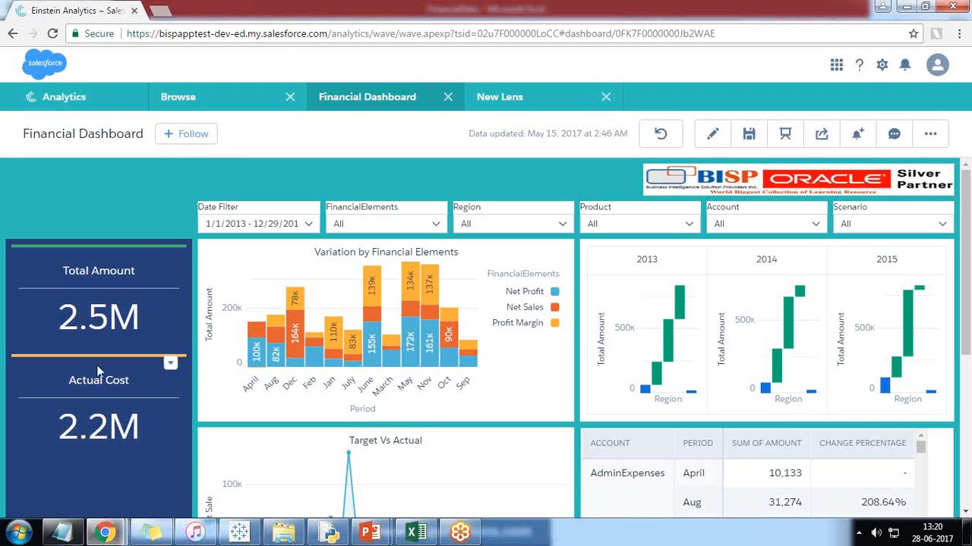
# Step: Inspect the Date Filter's absolute and relative options and the values offered by the FinancialElements filter
pyautogui.click(308, 225)
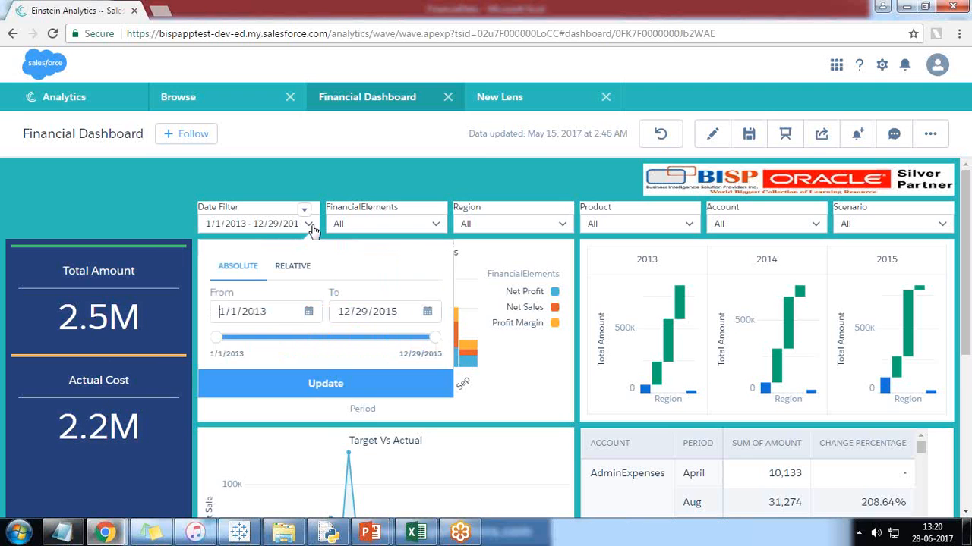
pyautogui.click(291, 267)
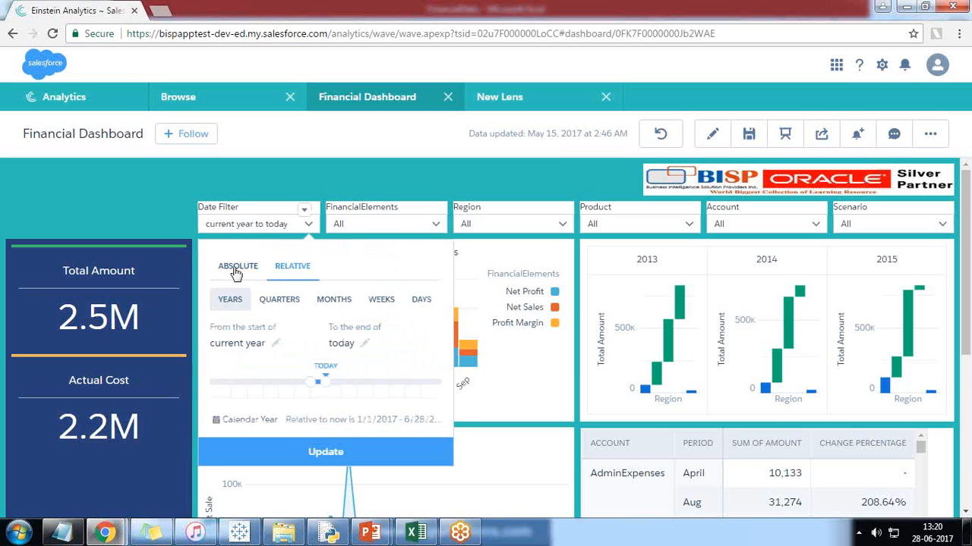
pyautogui.click(236, 267)
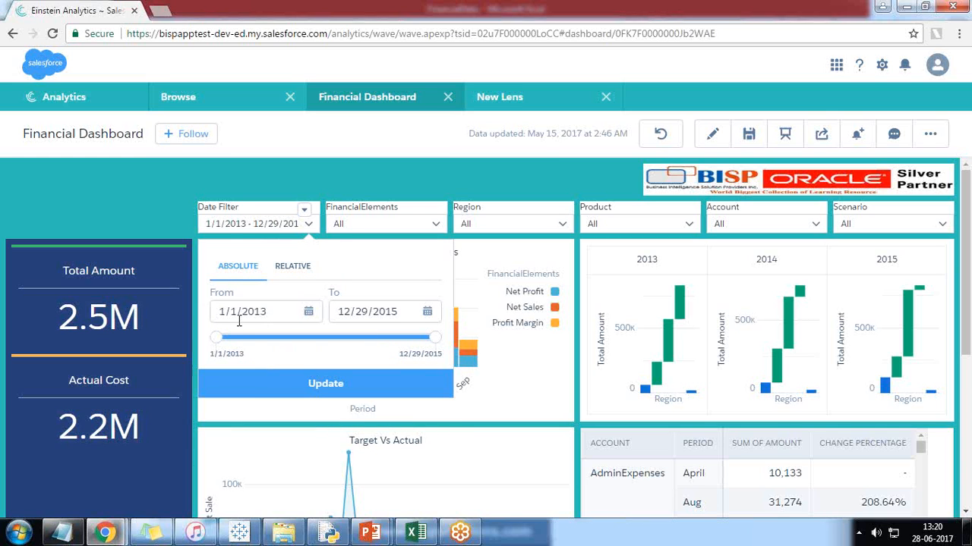
pyautogui.click(356, 228)
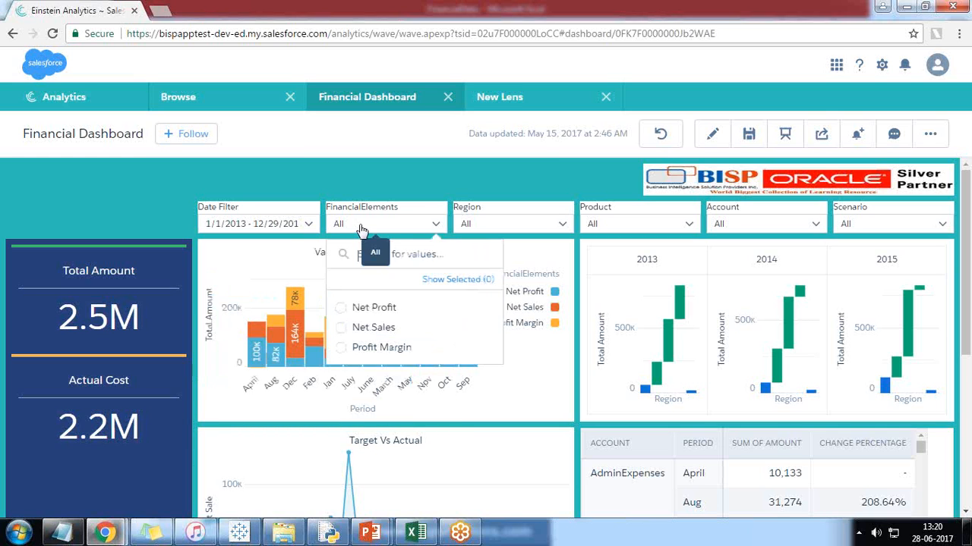
pyautogui.click(273, 187)
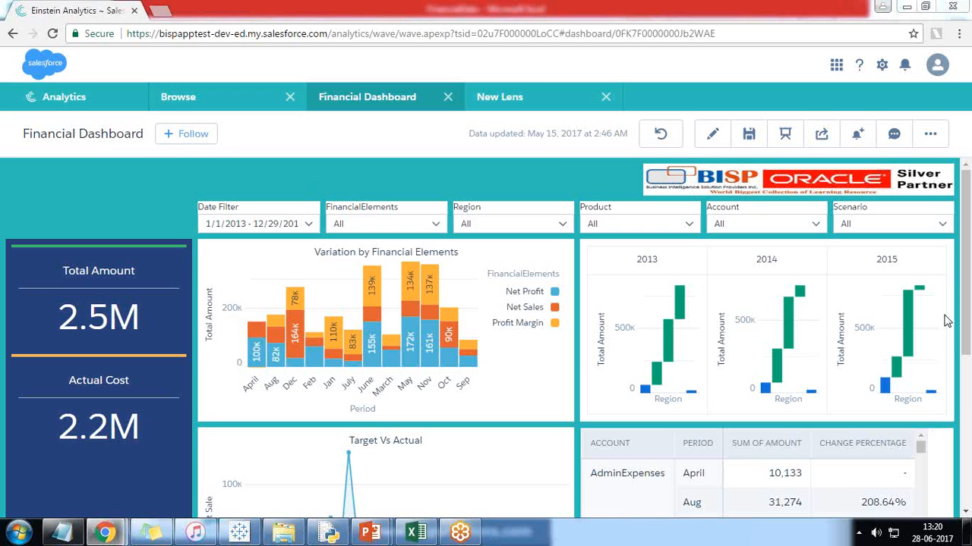
# Step: Filter the dashboard to Net Profit in FinancialElements to view its effect, and clear that filter again
pyautogui.moveTo(238, 401); pyautogui.dragTo(489, 403)
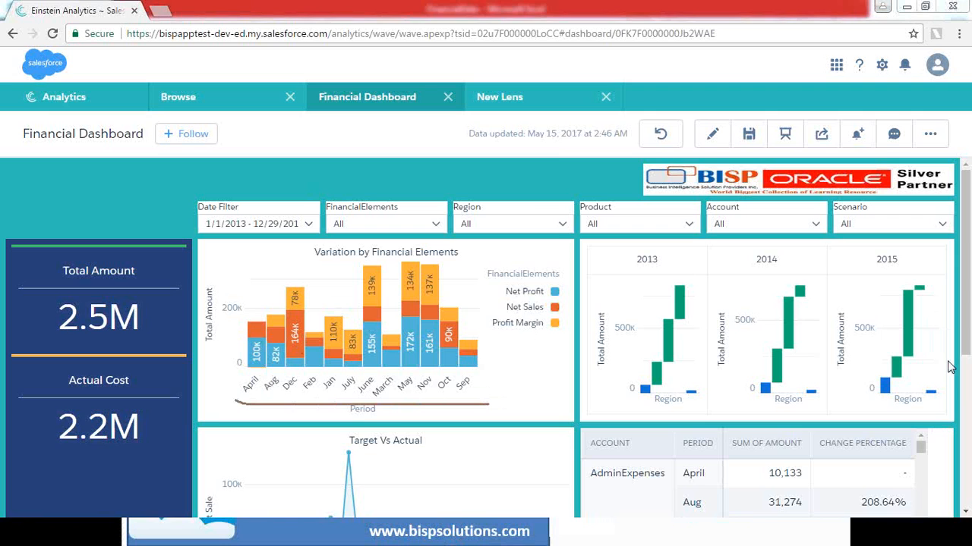
pyautogui.click(408, 224)
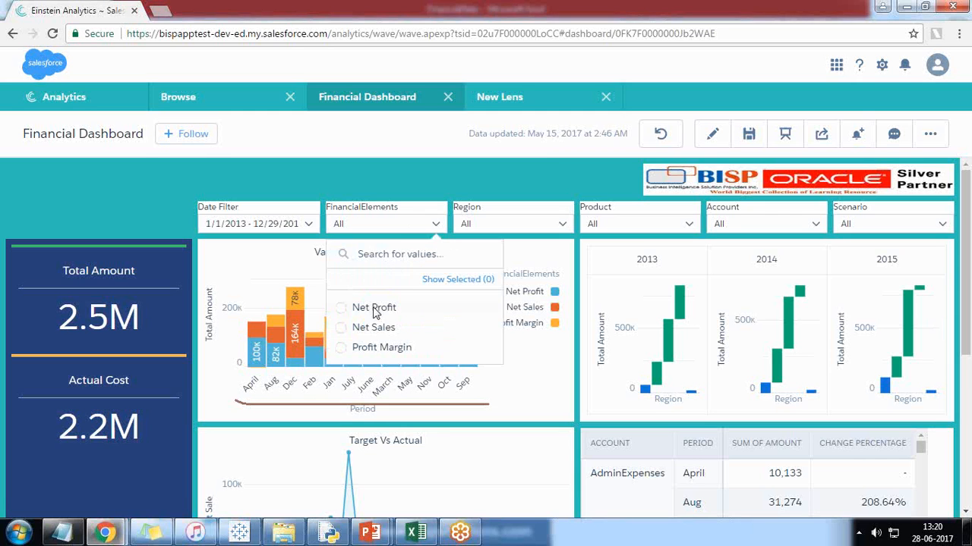
pyautogui.click(372, 308)
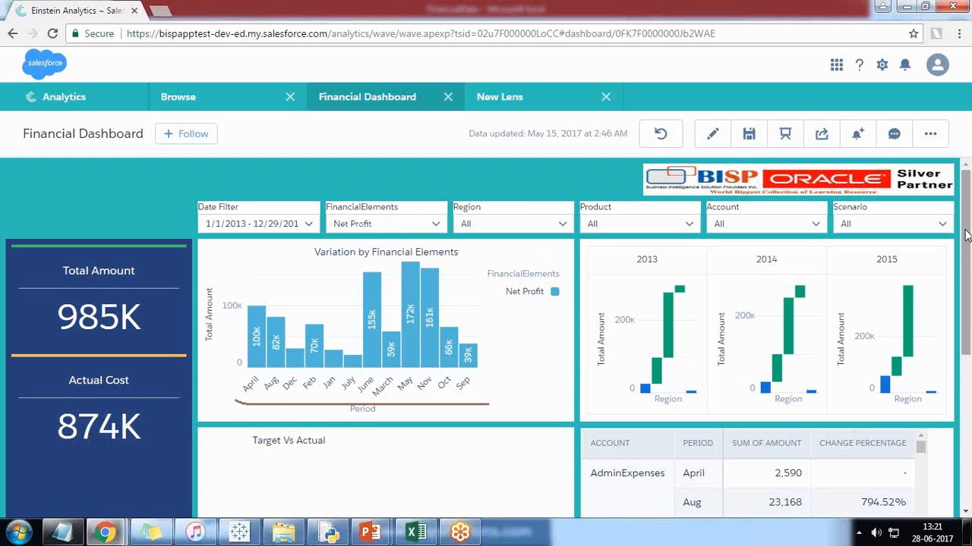
pyautogui.scroll(-3, 965, 235)
pyautogui.scroll(3, 920, 362)
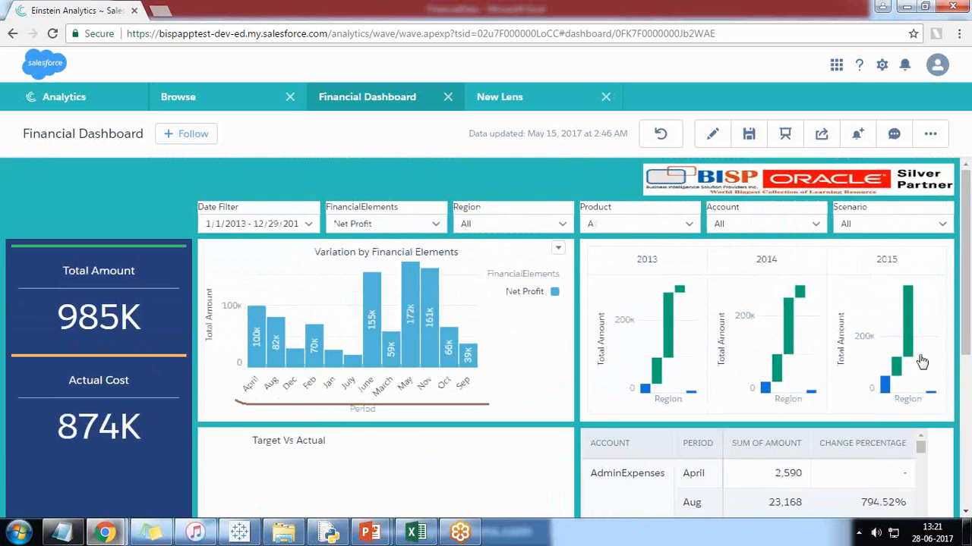
pyautogui.click(387, 226)
pyautogui.click(349, 308)
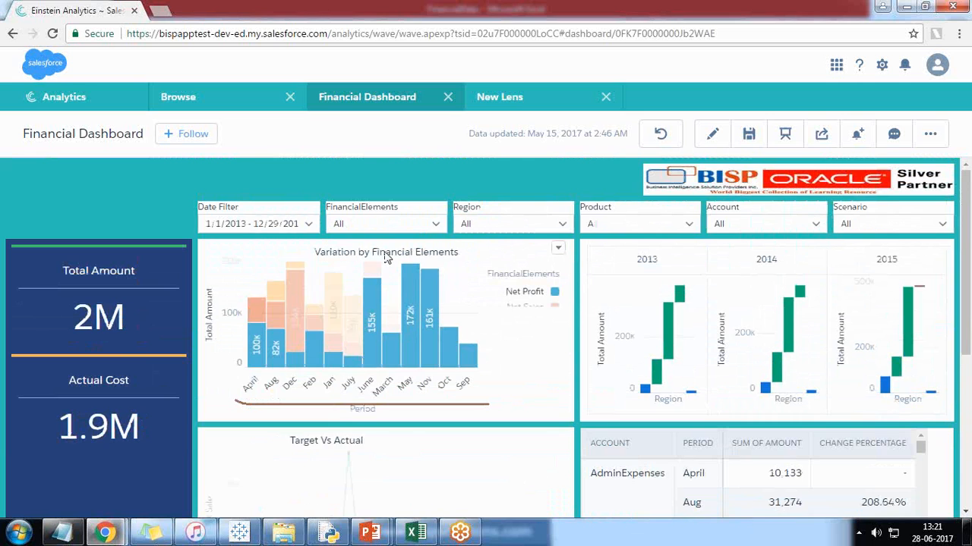
# Step: Filter the dashboard to Orlando in Region to view its effect, and clear that filter again
pyautogui.click(531, 229)
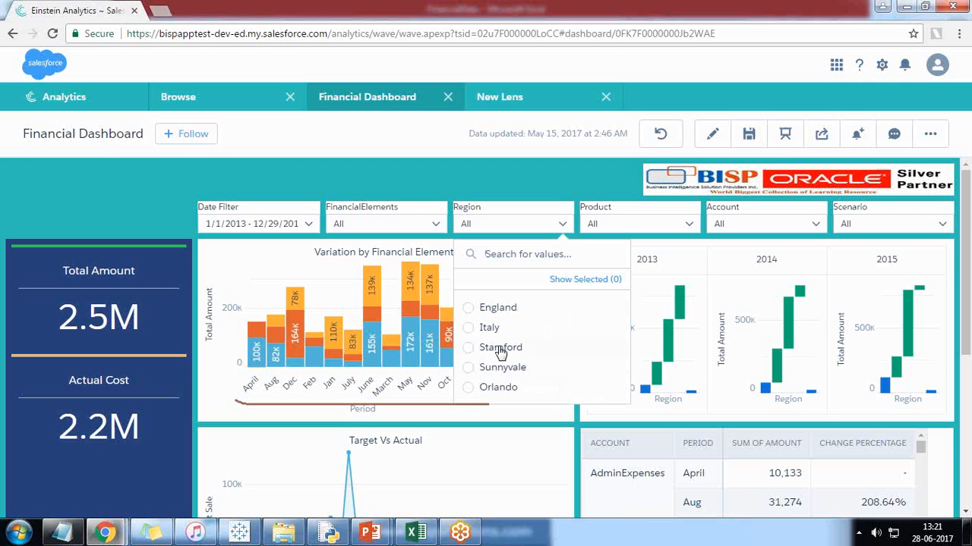
pyautogui.click(484, 392)
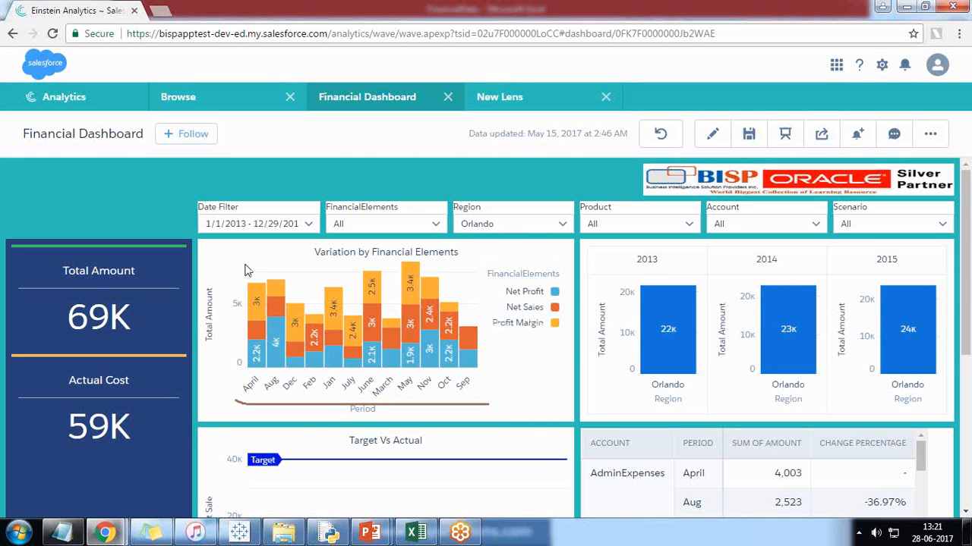
pyautogui.click(526, 224)
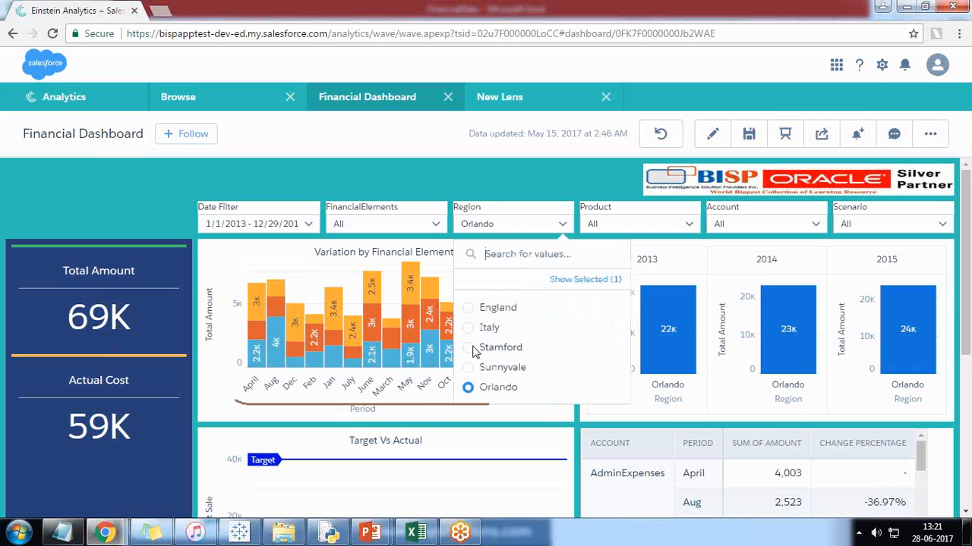
pyautogui.click(474, 388)
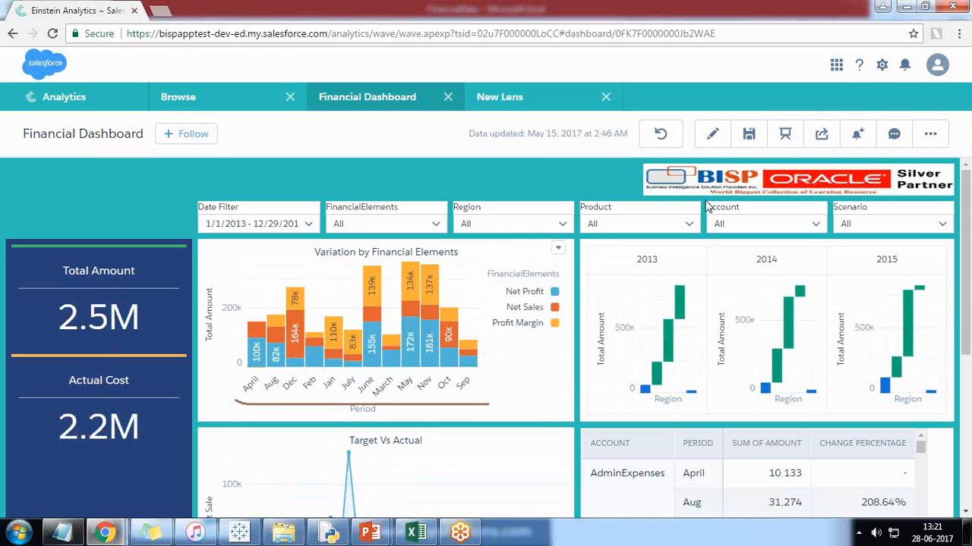
# Step: Inspect the values offered by the Product filter and the full list of values in the Account filter
pyautogui.click(618, 228)
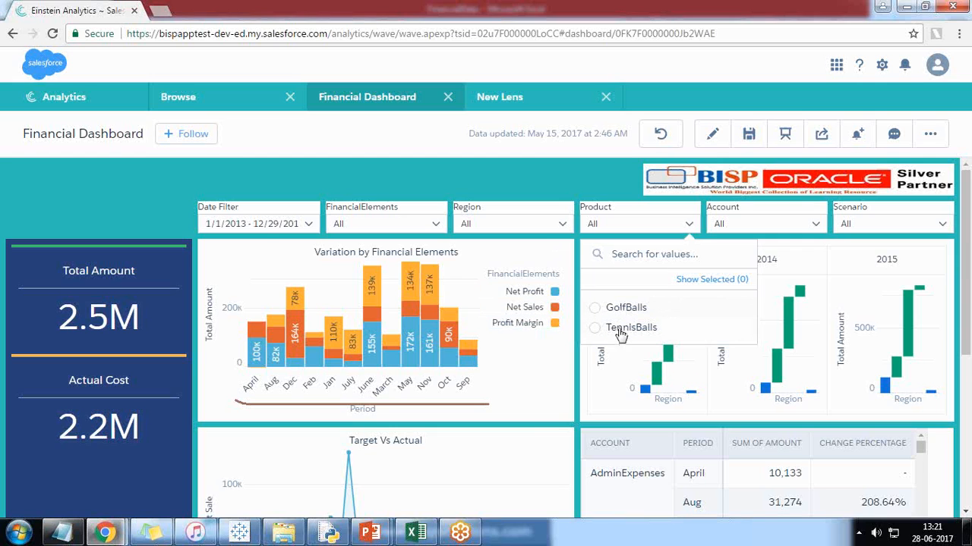
pyautogui.click(726, 226)
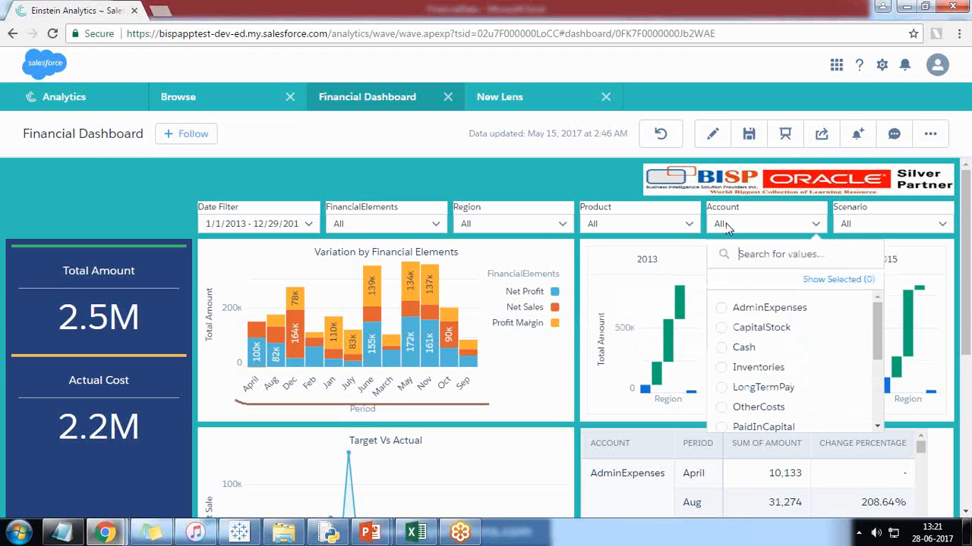
pyautogui.moveTo(878, 341); pyautogui.dragTo(881, 395)
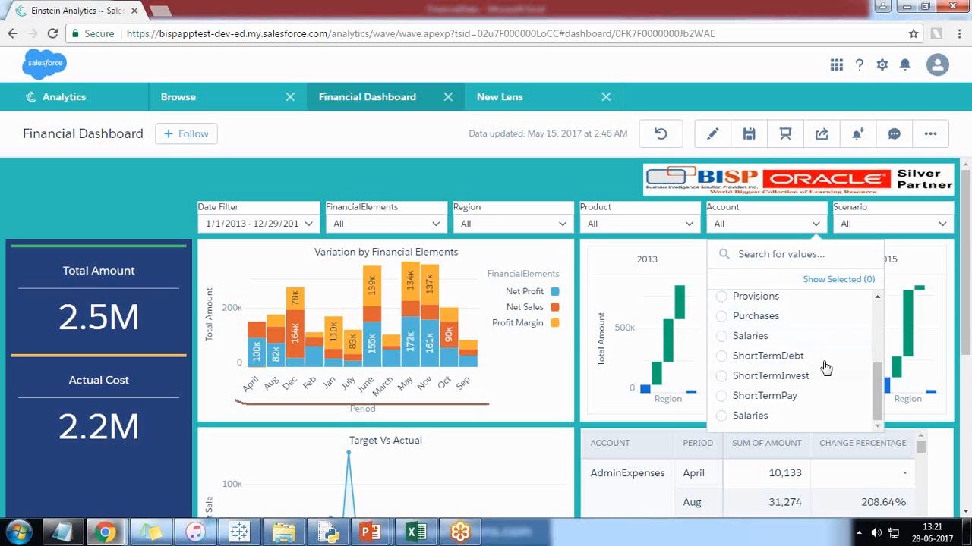
pyautogui.moveTo(875, 390); pyautogui.dragTo(874, 315)
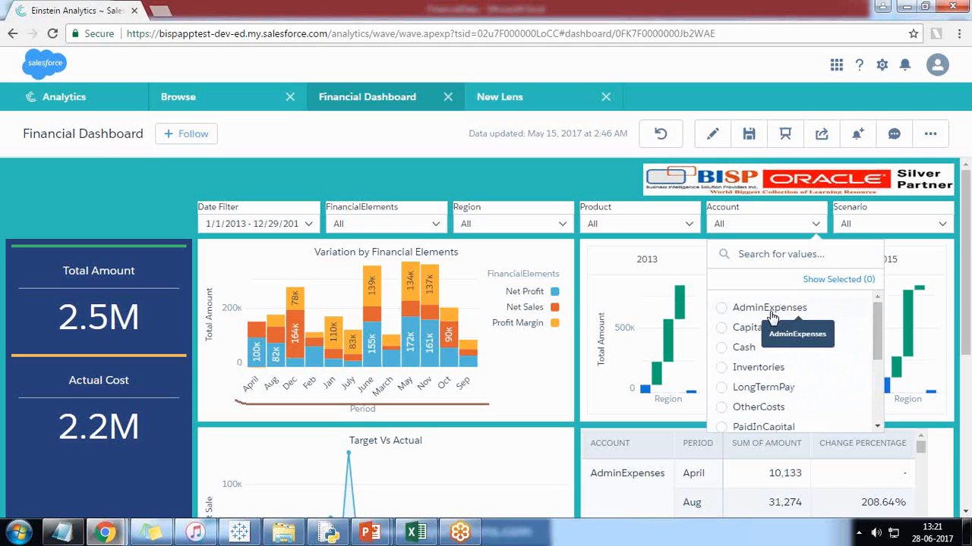
# Step: Filter the dashboard to Cash in Account to view its effect, and clear that filter again
pyautogui.click(744, 354)
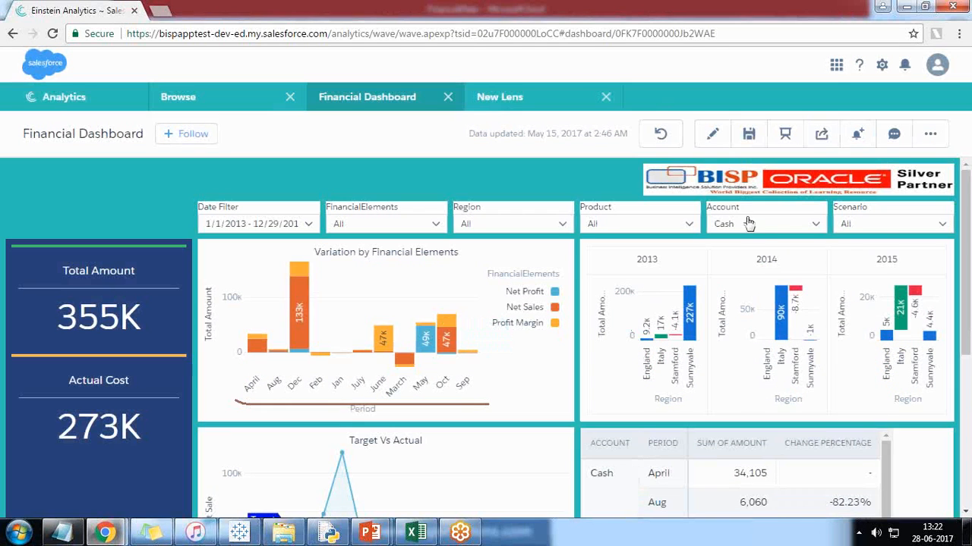
pyautogui.click(749, 224)
pyautogui.click(733, 355)
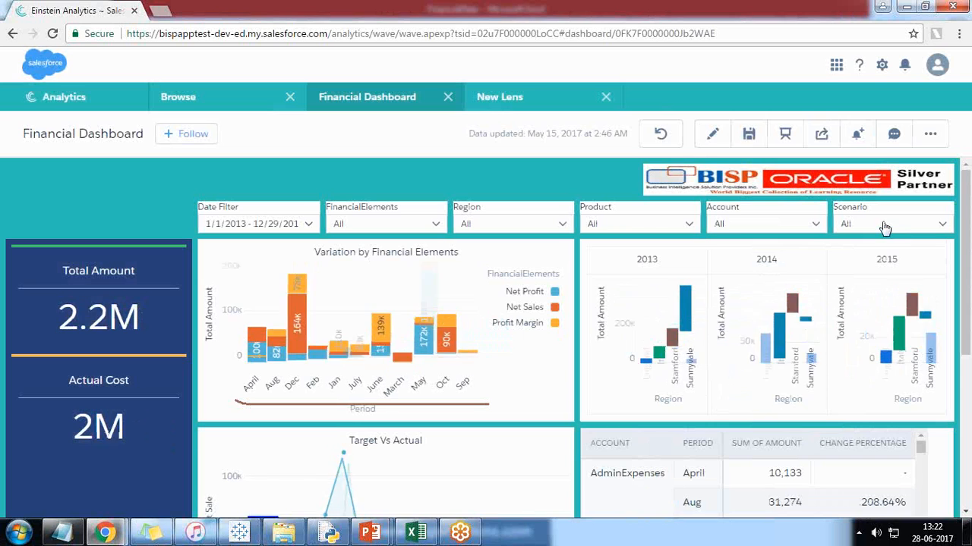
# Step: Filter the dashboard by Scenario, first to Actual and then to Budget, and clear the Scenario filter again
pyautogui.click(884, 228)
pyautogui.click(817, 308)
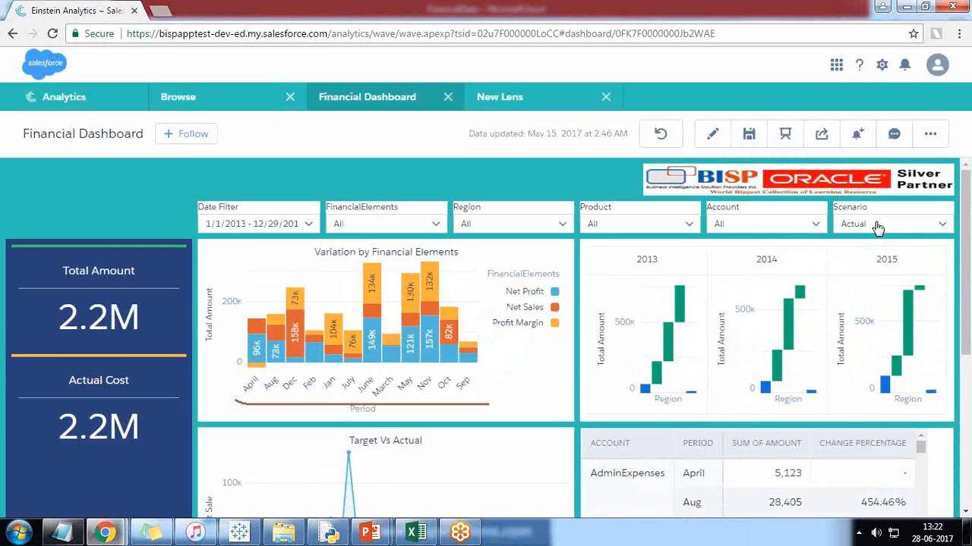
pyautogui.click(877, 228)
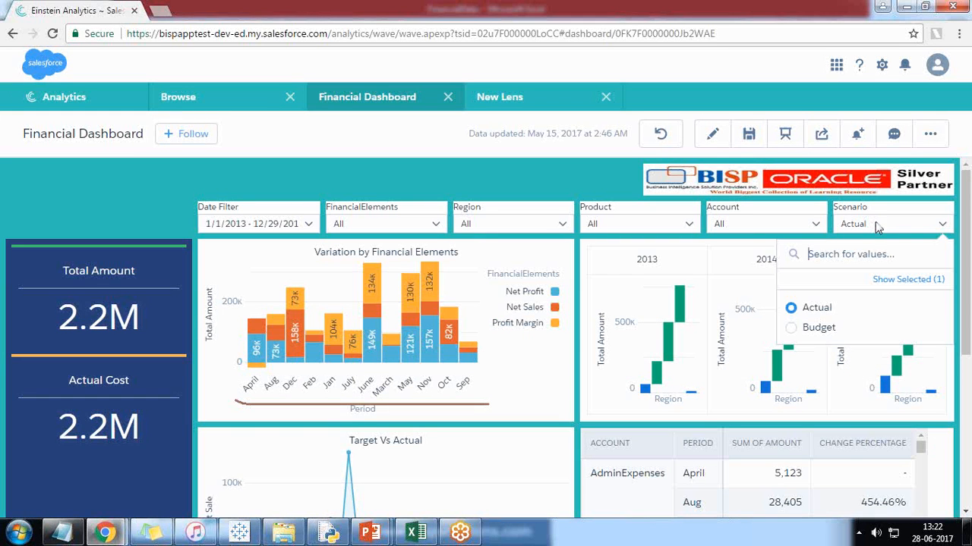
pyautogui.click(820, 329)
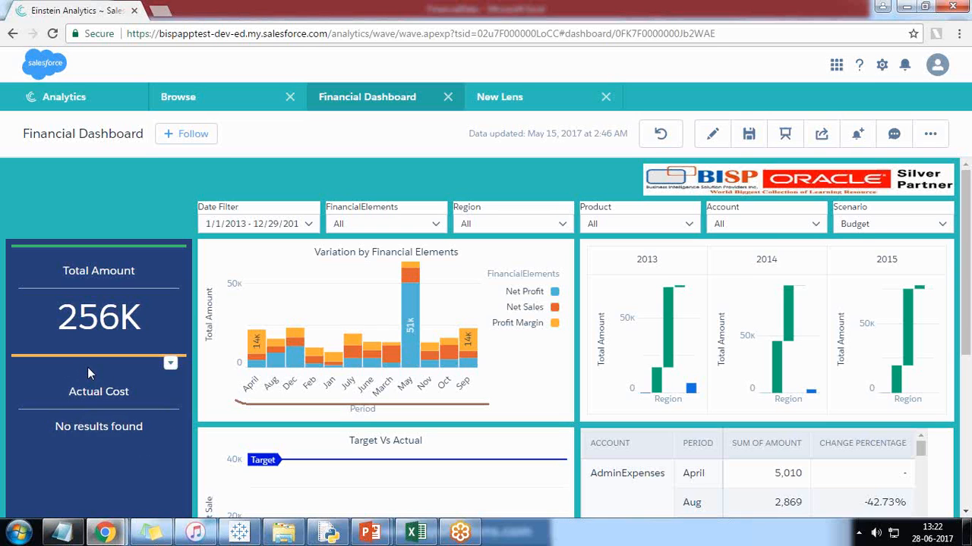
pyautogui.click(862, 229)
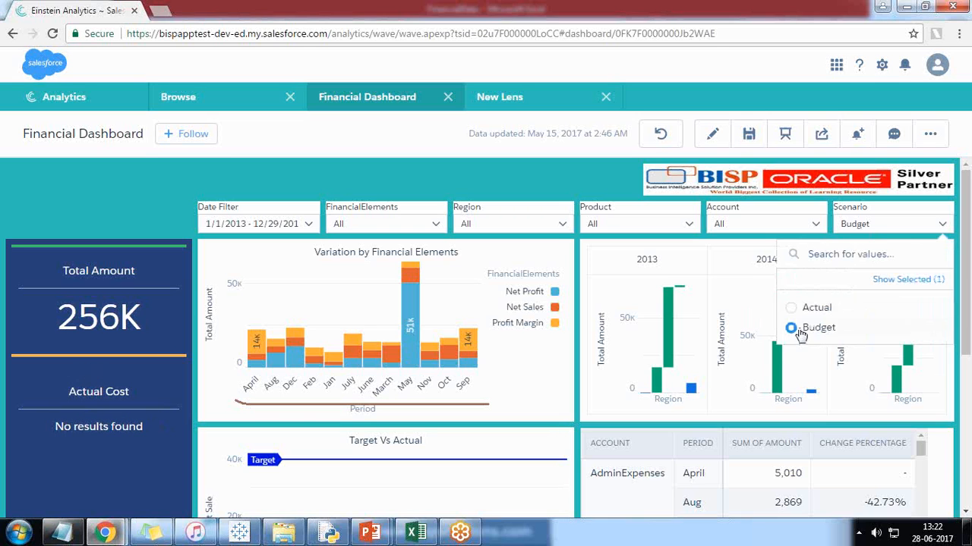
pyautogui.click(802, 332)
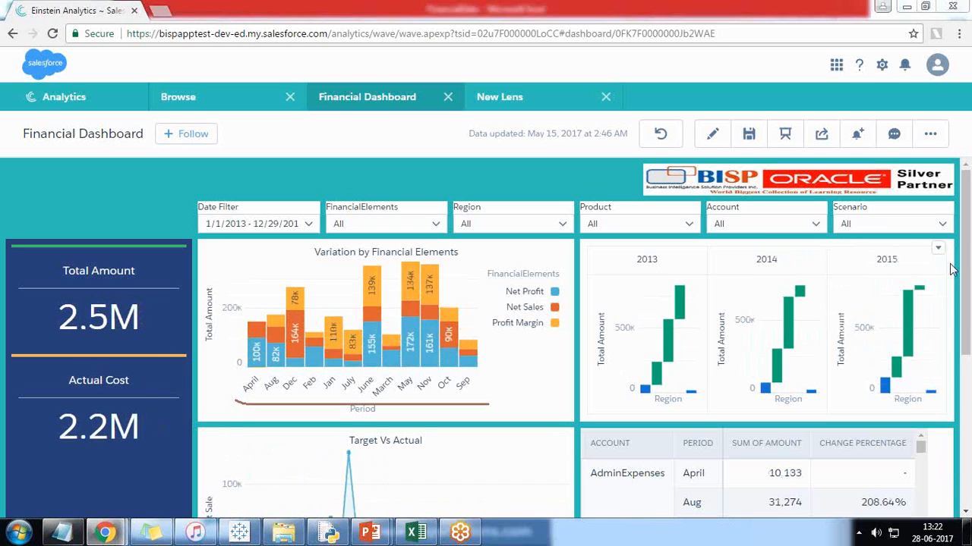
# Step: Examine the dashboard's charts from Variation by Financial Elements down to Target Vs Actual, the account table and the heat map
pyautogui.moveTo(966, 182); pyautogui.dragTo(964, 206)
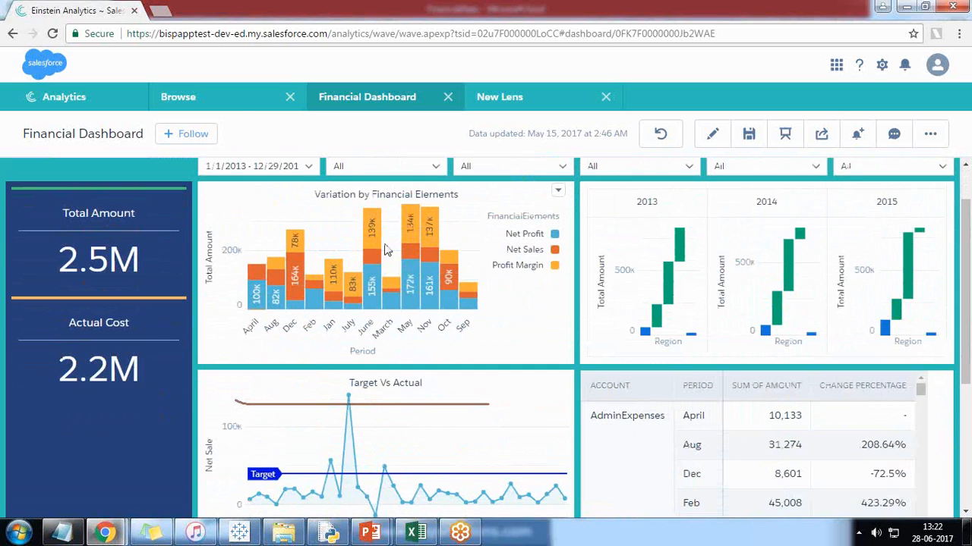
pyautogui.scroll(1, 403, 317)
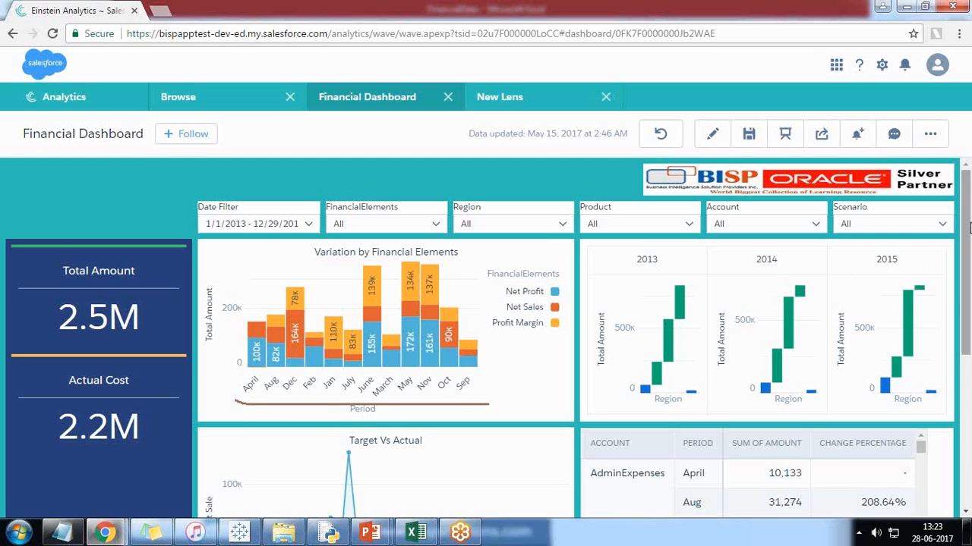
pyautogui.scroll(-3, 967, 279)
pyautogui.scroll(-3, 967, 280)
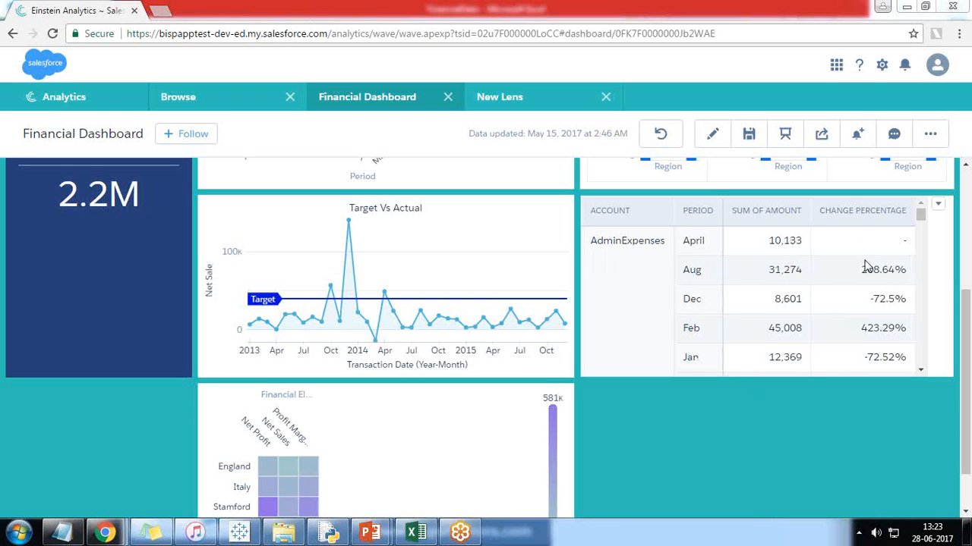
# Step: Open the dashboard for editing and review the account table's general and table options, and hide the properties again
pyautogui.click(713, 135)
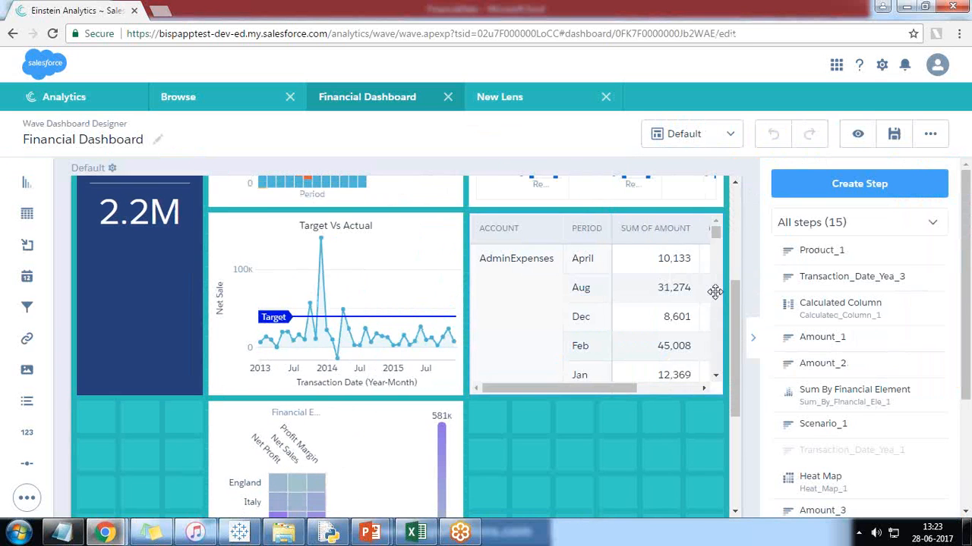
pyautogui.click(551, 234)
pyautogui.click(803, 331)
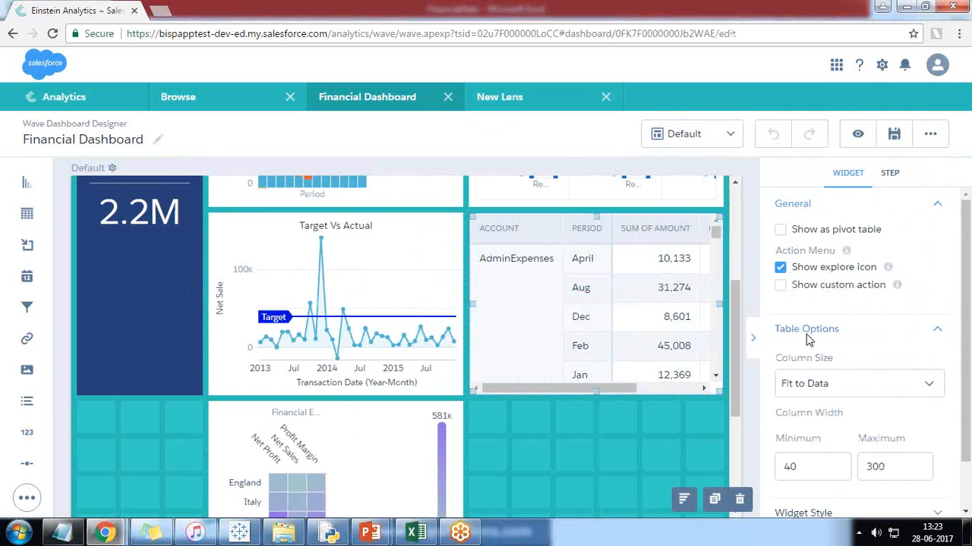
pyautogui.scroll(-1, 827, 394)
pyautogui.scroll(1, 812, 364)
pyautogui.click(752, 337)
# Step: Examine the heat map of regions by financial element and the rest of the dashboard layout in the designer
pyautogui.scroll(-3, 451, 400)
pyautogui.scroll(2, 366, 287)
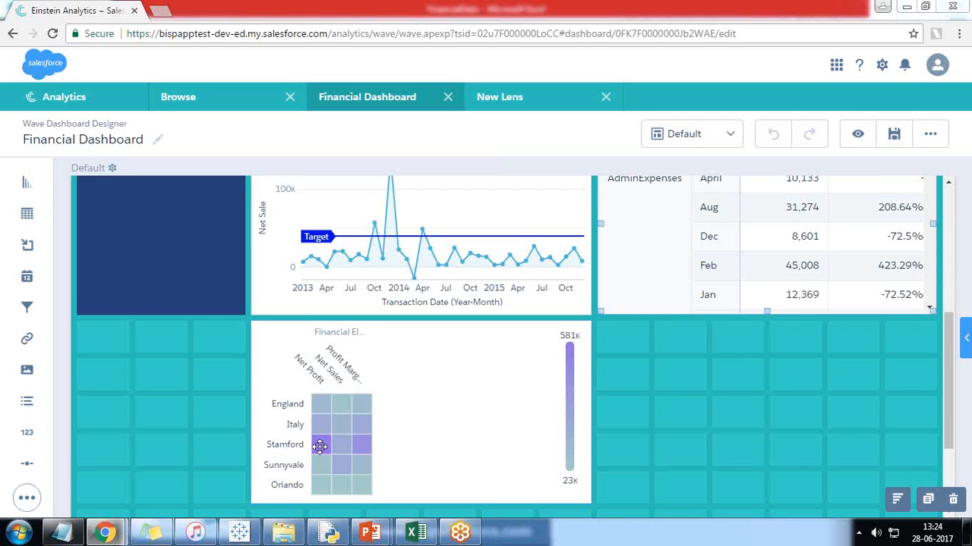
pyautogui.scroll(4, 827, 373)
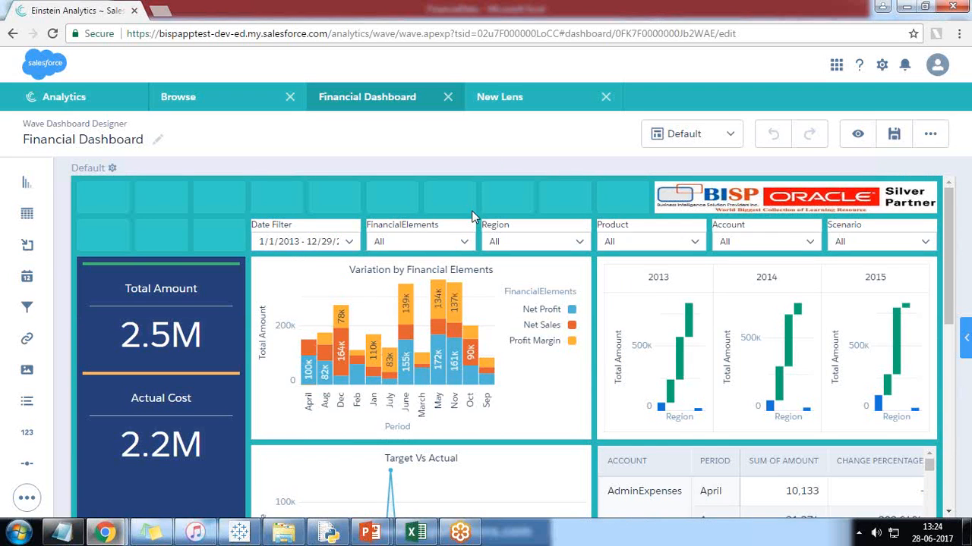
pyautogui.scroll(-4, 34, 357)
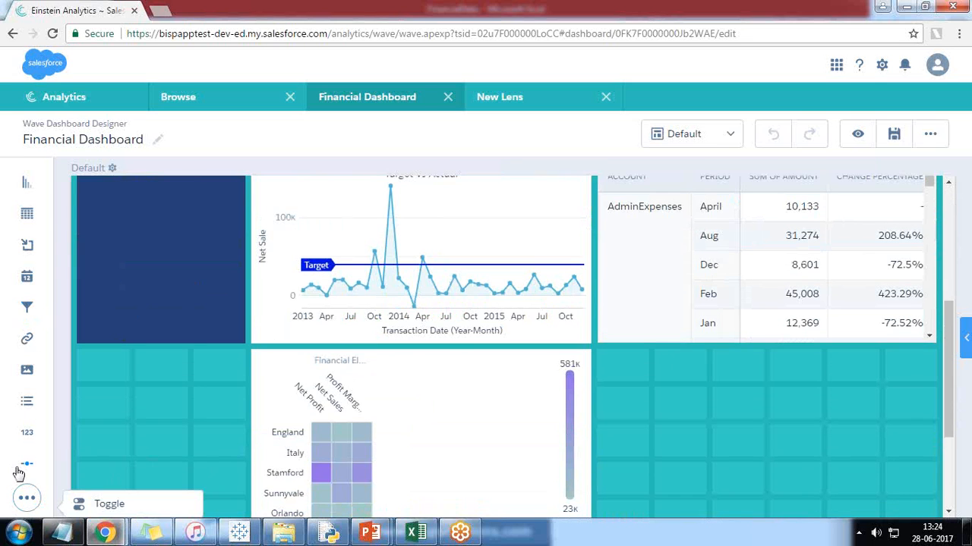
# Step: Add a text widget to the empty row above the filters and widen it across most of the space before the logo
pyautogui.scroll(4, 34, 462)
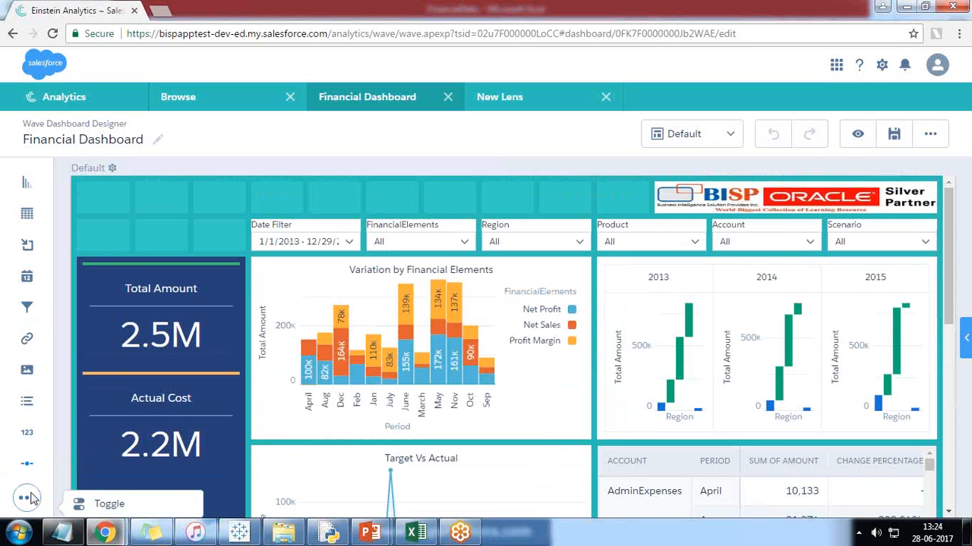
pyautogui.hotkey('ctrl', '-')
pyautogui.moveTo(25, 449); pyautogui.dragTo(341, 194)
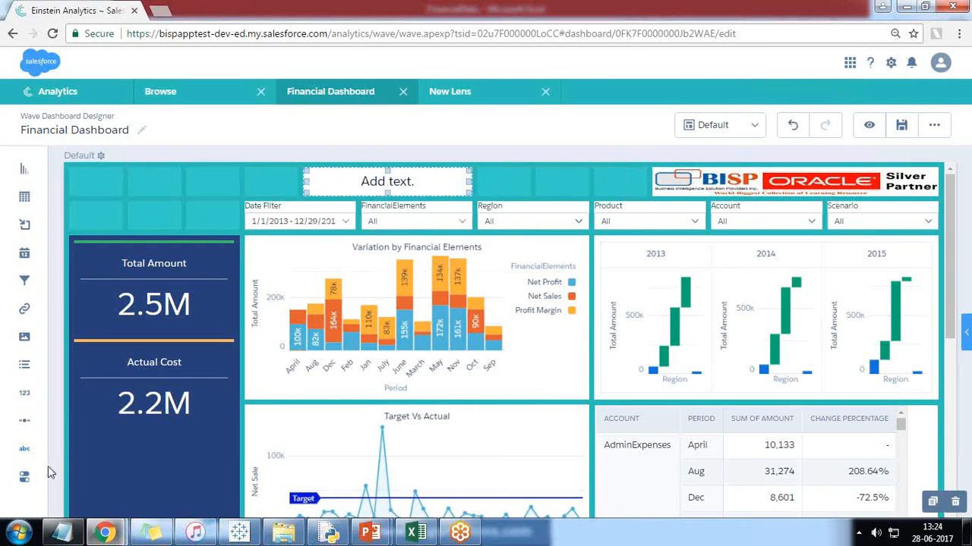
pyautogui.hotkey('ctrl', '+')
pyautogui.moveTo(354, 193); pyautogui.dragTo(293, 196)
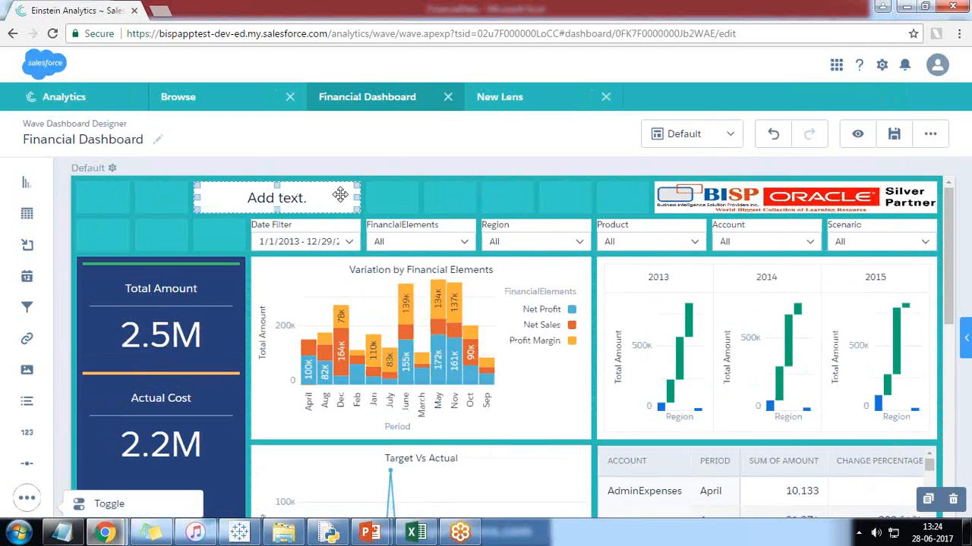
pyautogui.moveTo(356, 196); pyautogui.dragTo(588, 196)
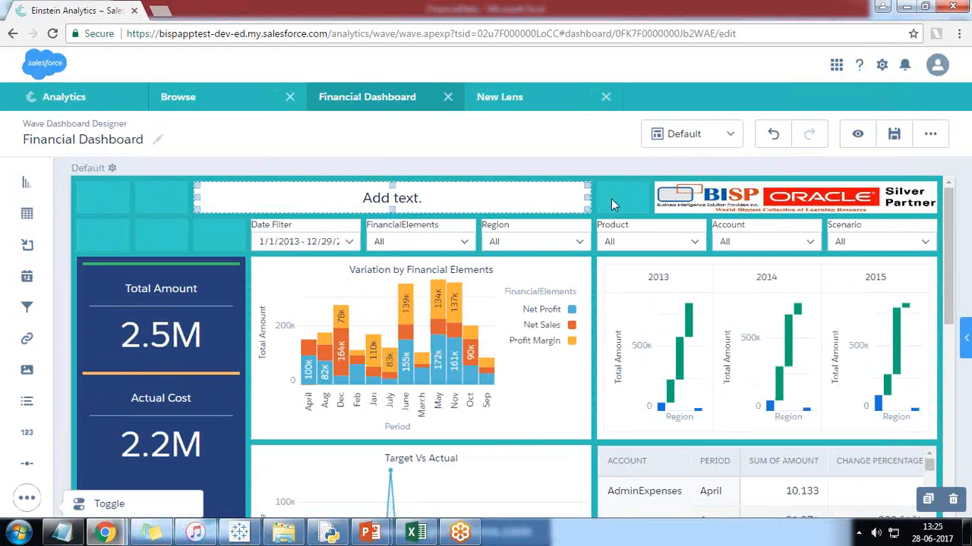
# Step: Set the new text widget's text to "CFO Dashboard" and move the widget directly beside the logo, aligned with the Date Filter
pyautogui.click(930, 134)
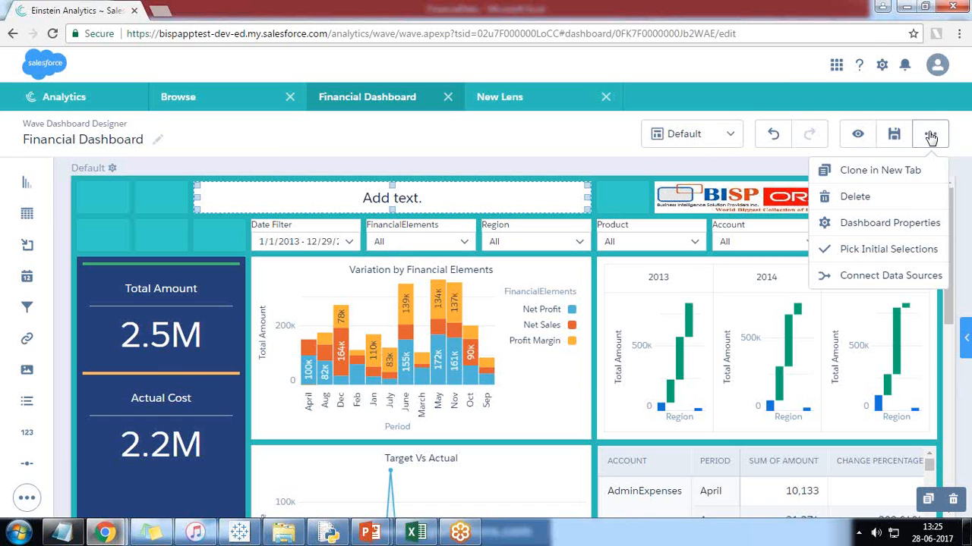
pyautogui.click(818, 224)
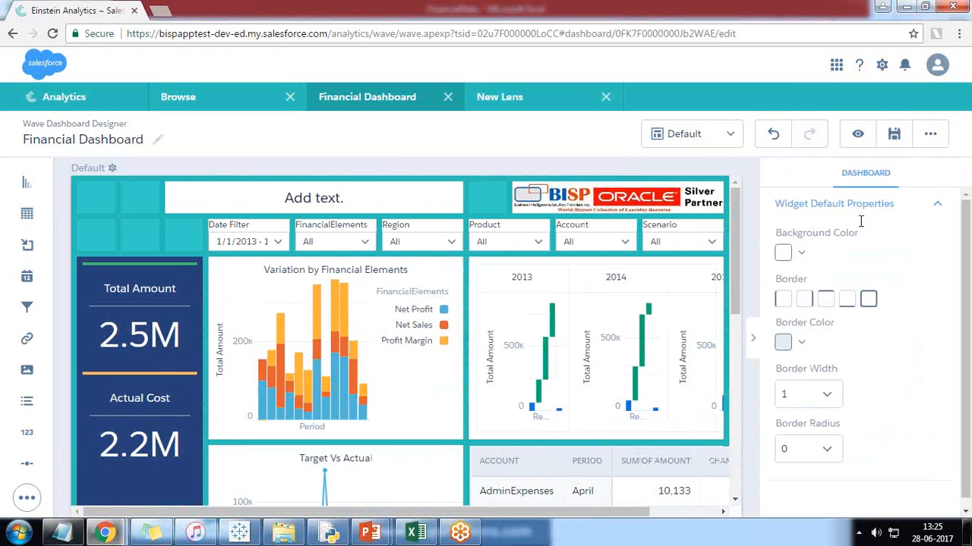
pyautogui.click(287, 190)
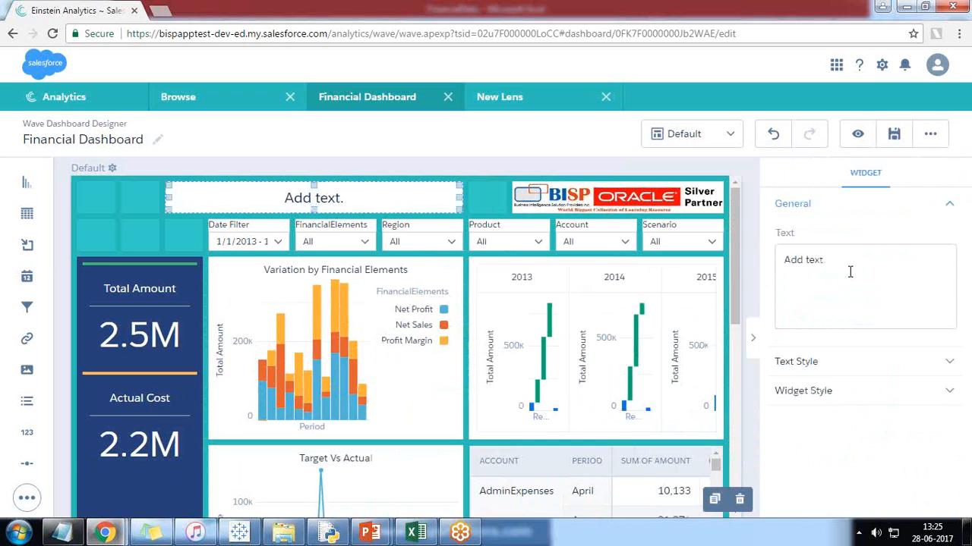
pyautogui.tripleClick(813, 262)
pyautogui.write('Fin')
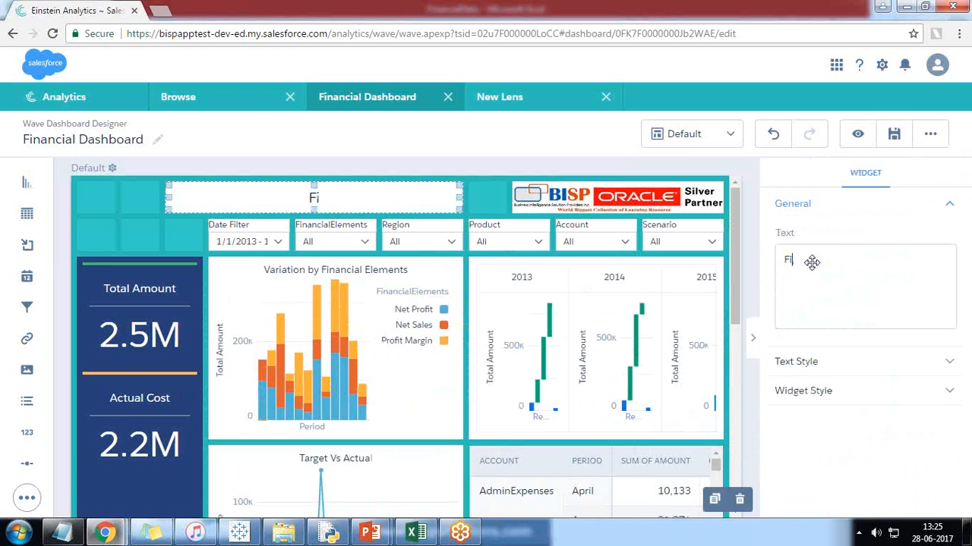
pyautogui.press('BackSpace')
pyautogui.press('BackSpace')
pyautogui.press('BackSpace')
pyautogui.write('CFO')
pyautogui.press('BackSpace')
pyautogui.write('Dashboard')
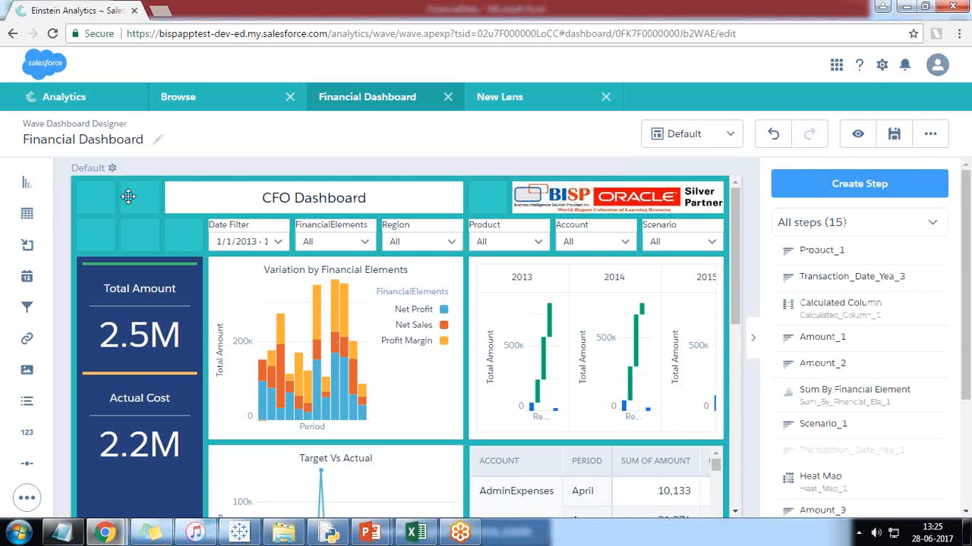
pyautogui.moveTo(256, 199); pyautogui.dragTo(354, 200)
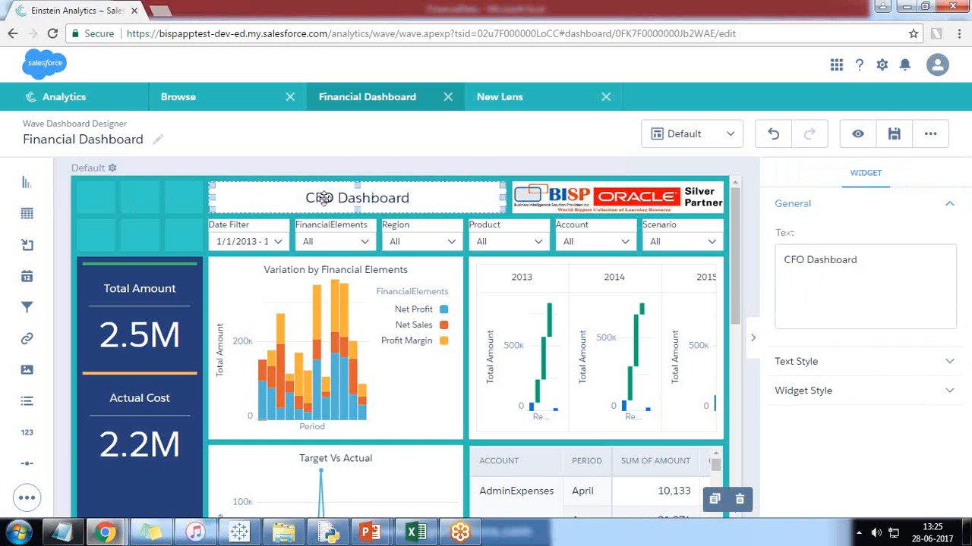
# Step: Preview the dashboard outside the designer and save it under the title Financial Dashboard
pyautogui.click(860, 134)
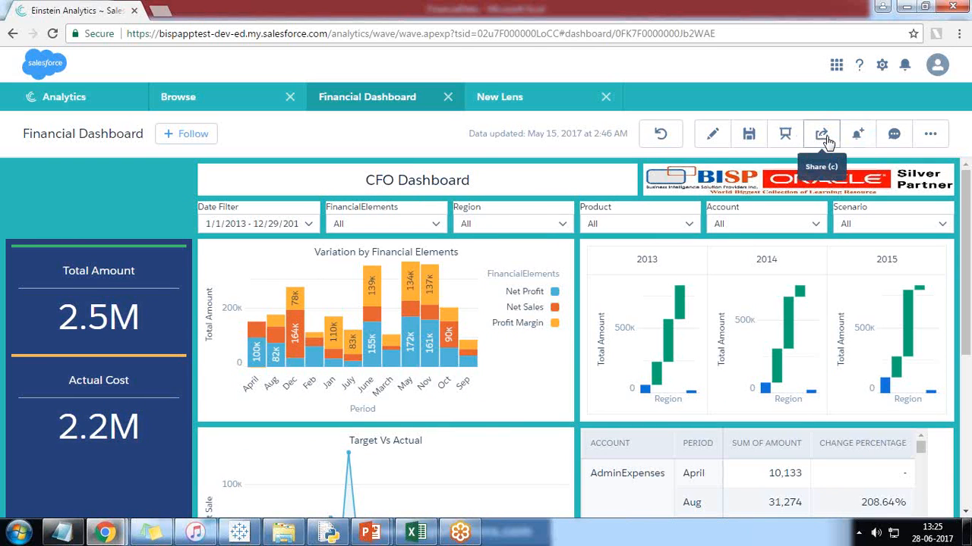
pyautogui.click(745, 136)
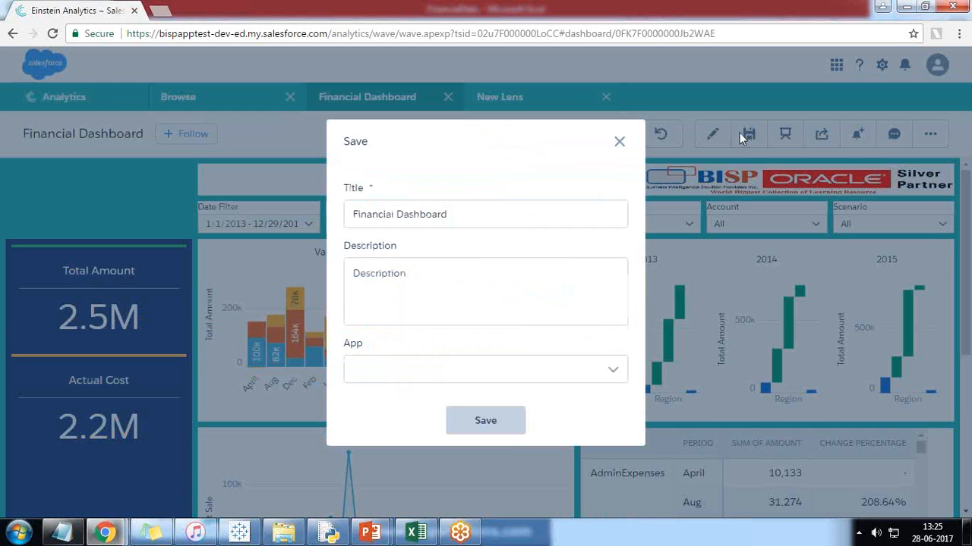
pyautogui.click(487, 423)
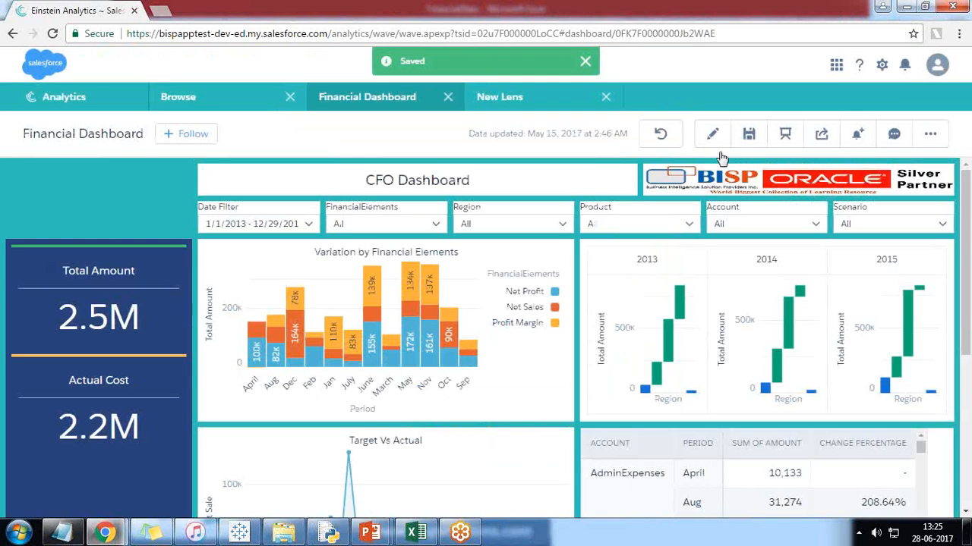
# Step: Open the dashboard's sharing options and review the image download and the shareable URL
pyautogui.click(821, 133)
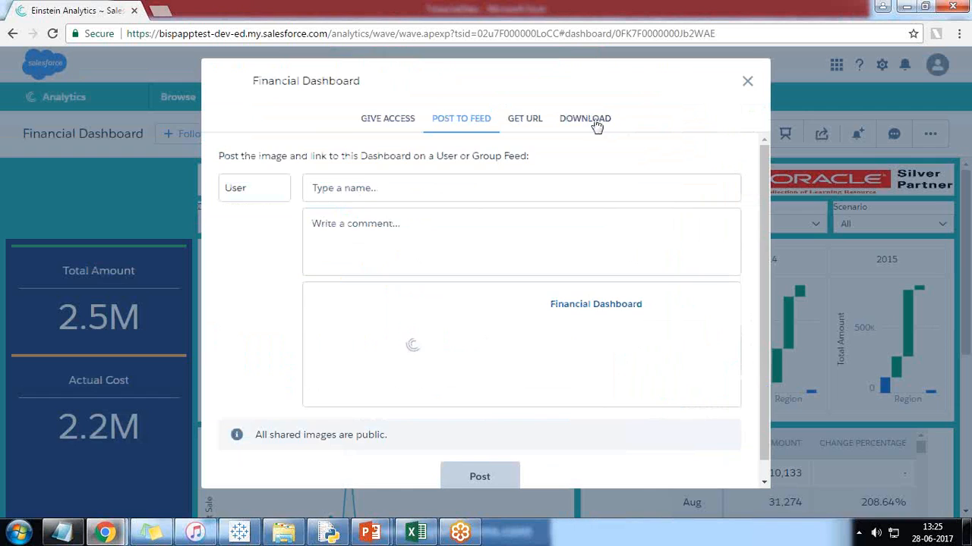
pyautogui.click(607, 119)
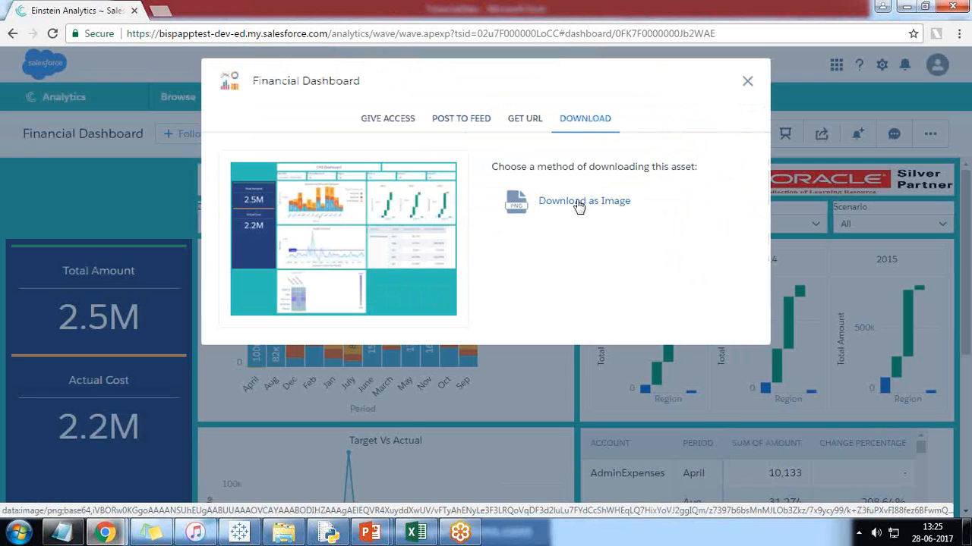
pyautogui.click(525, 120)
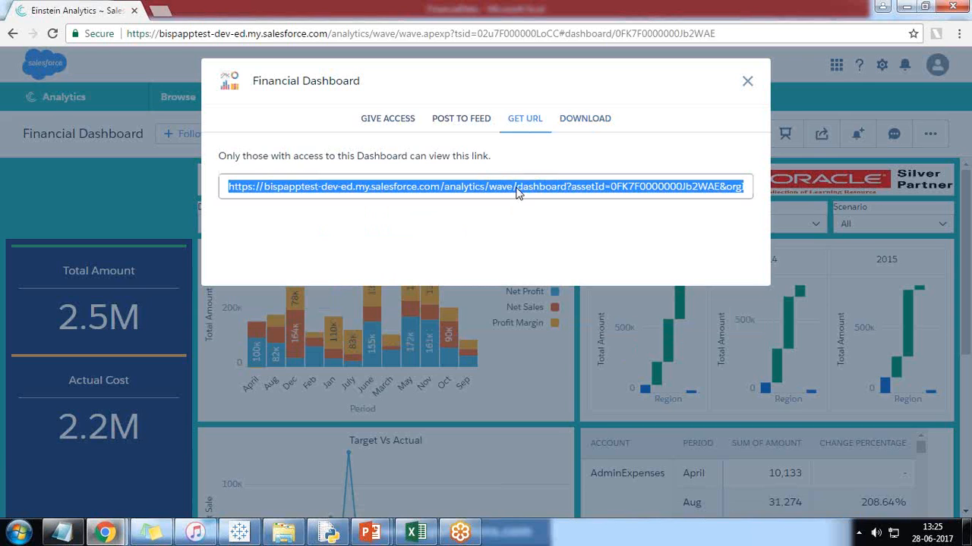
# Step: Bring up the options for posting the dashboard to a feed and choose User as the recipient type
pyautogui.click(459, 122)
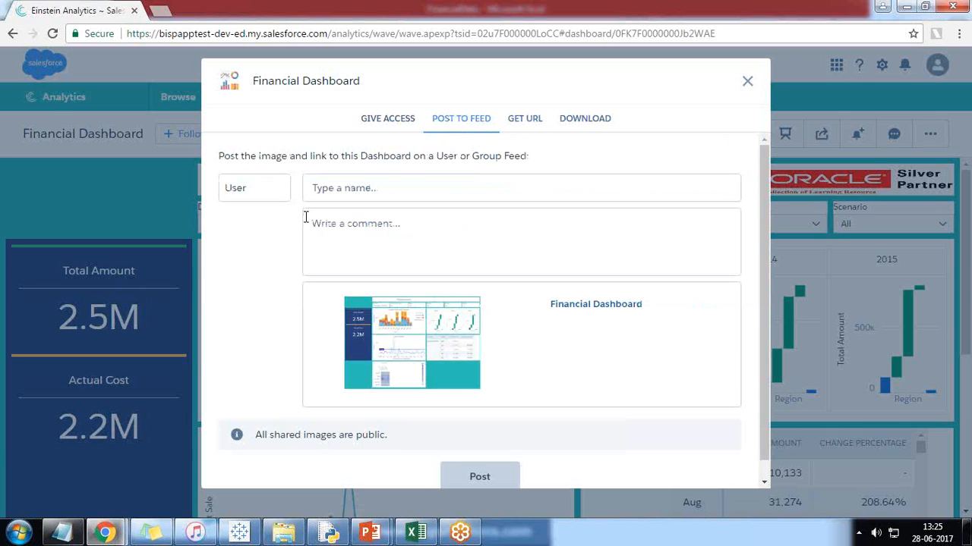
pyautogui.click(368, 187)
pyautogui.click(262, 189)
pyautogui.click(252, 213)
pyautogui.click(266, 189)
pyautogui.click(251, 221)
pyautogui.click(250, 191)
pyautogui.click(247, 209)
# Step: Look up the recipient user's name, select the matching user, and post the dashboard to that user's feed without a comment
pyautogui.click(392, 189)
pyautogui.write('sumit')
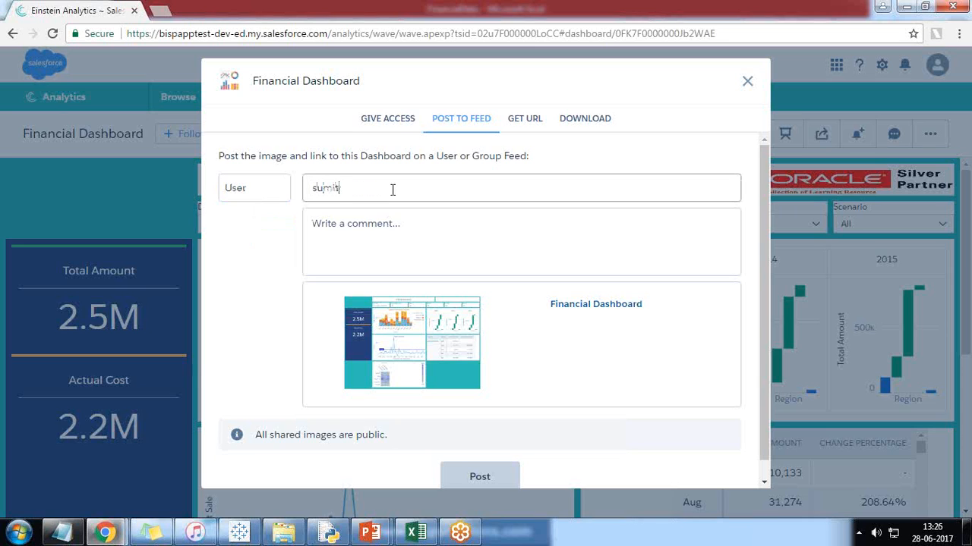
pyautogui.doubleClick(360, 188)
pyautogui.press('BackSpace')
pyautogui.write('sumit')
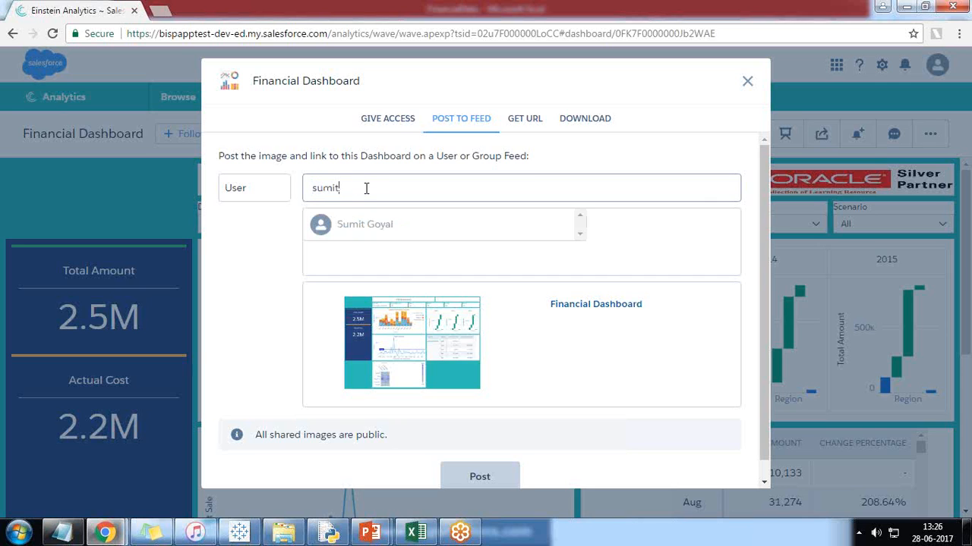
pyautogui.click(365, 224)
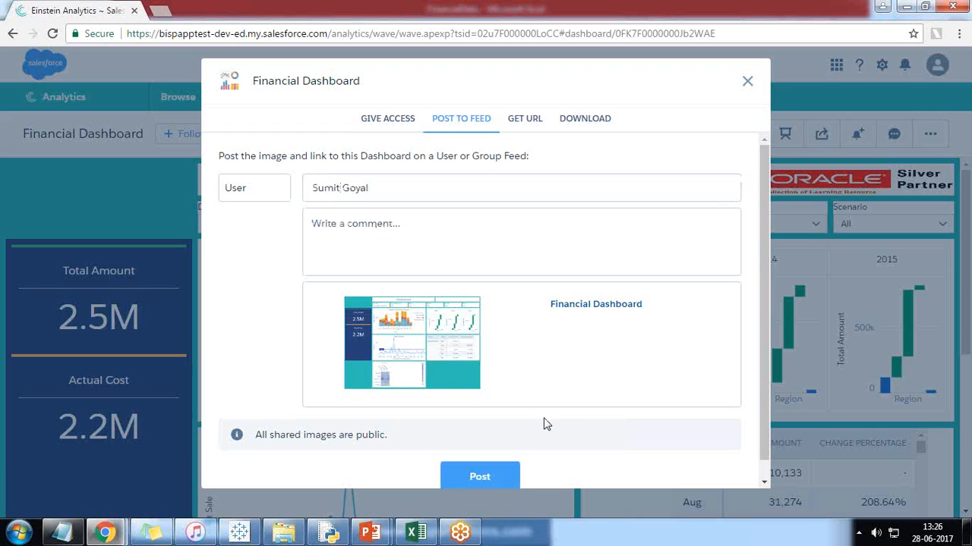
pyautogui.click(485, 473)
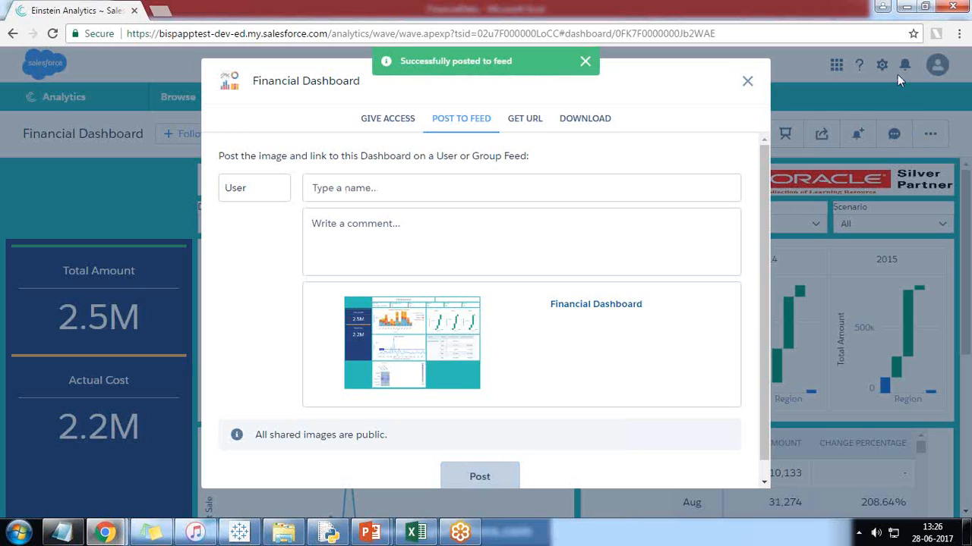
# Step: Close the sharing dialog and switch from Analytics to the Salesforce Sales home page
pyautogui.click(747, 81)
pyautogui.click(835, 66)
pyautogui.click(785, 96)
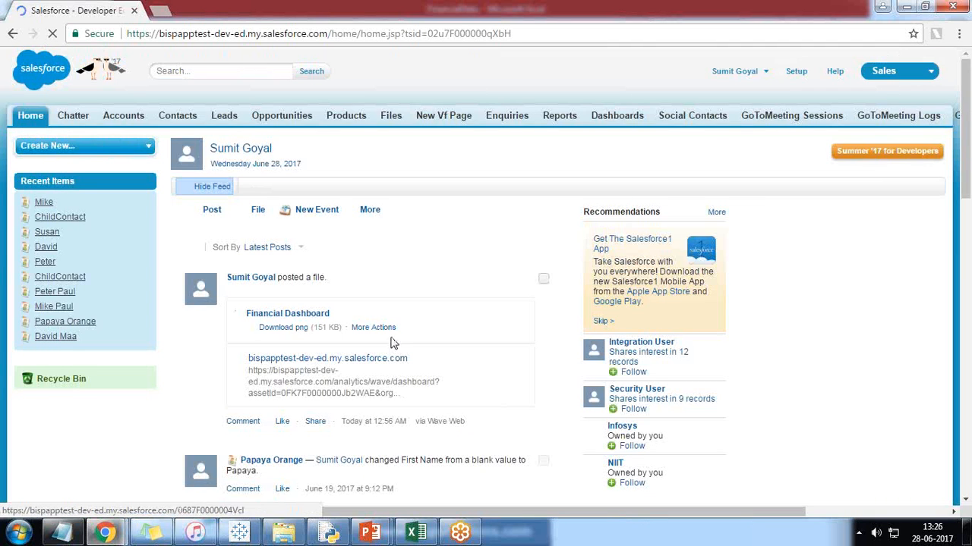
# Step: Examine the Financial Dashboard post in the home feed and show the further actions available for its image file
pyautogui.scroll(-2, 332, 317)
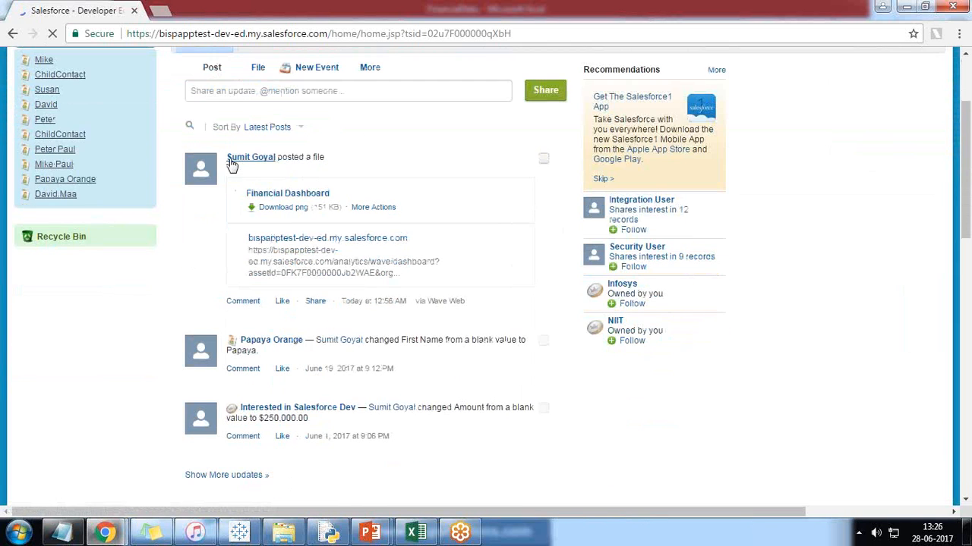
pyautogui.moveTo(339, 160); pyautogui.dragTo(267, 159)
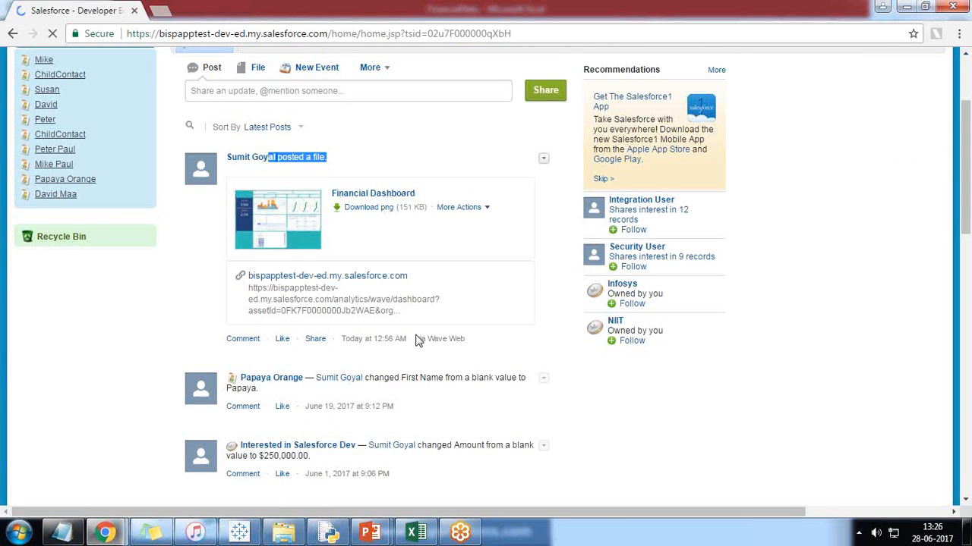
pyautogui.scroll(-1, 351, 243)
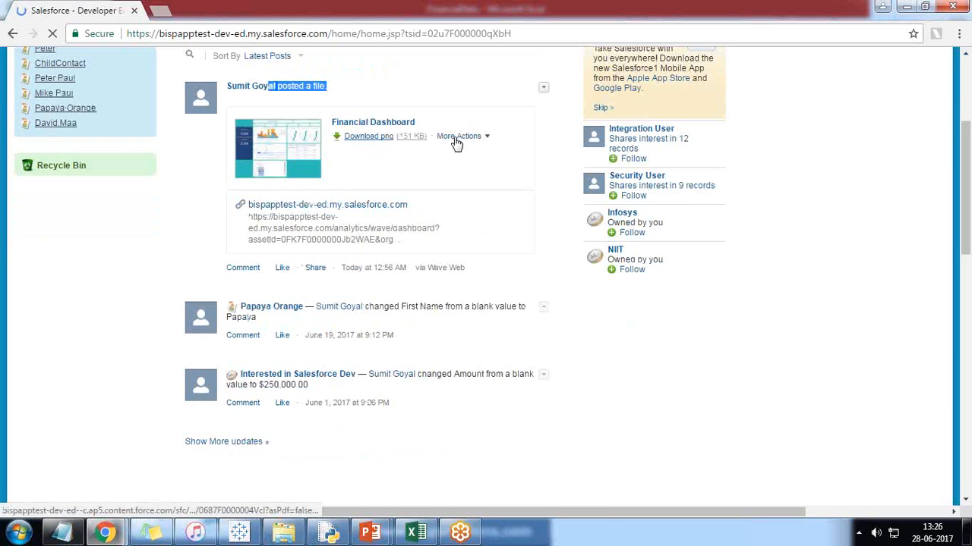
pyautogui.click(485, 138)
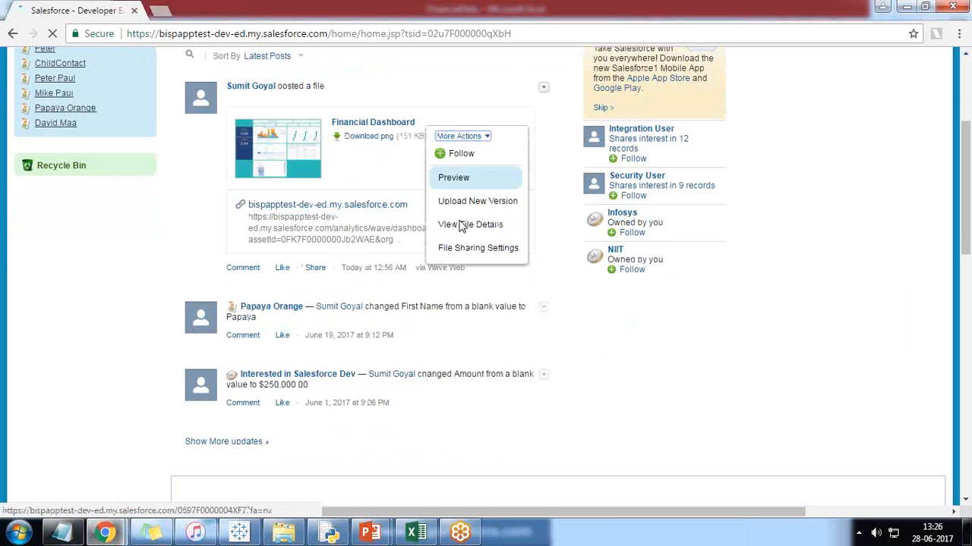